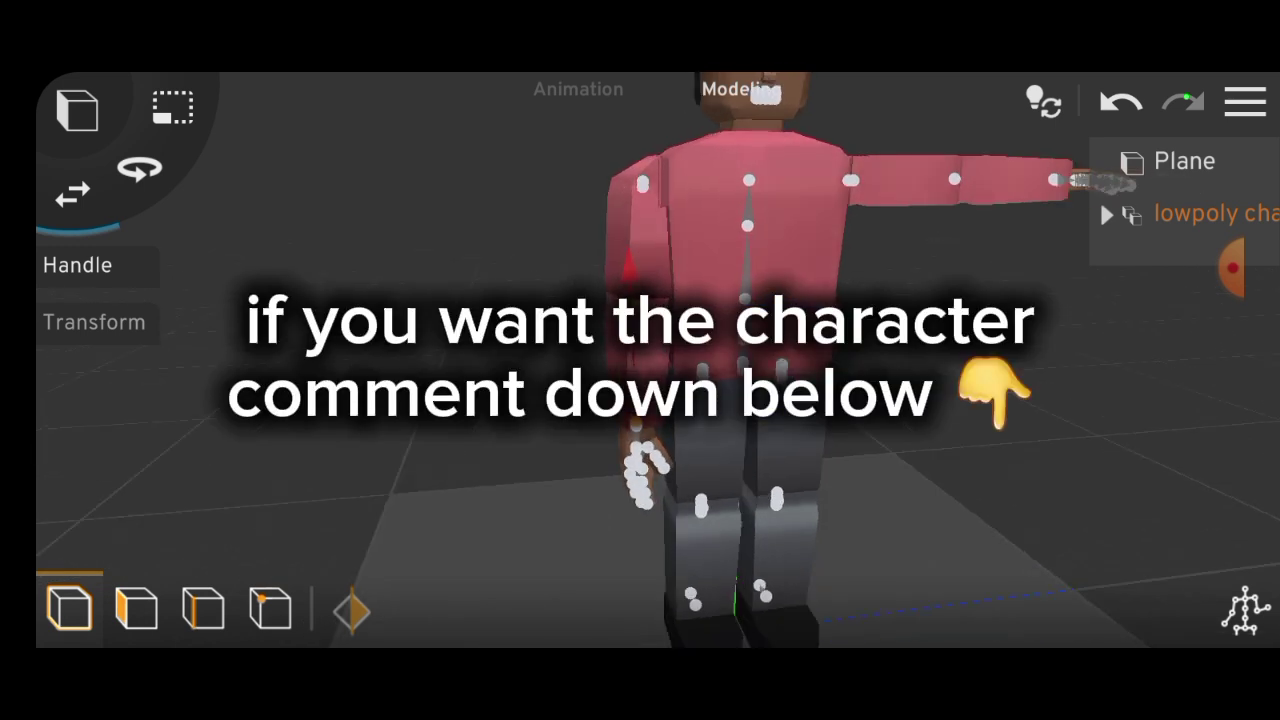
- Switch the red-shirted character from Modeling to Animation mode to reveal the keyframe timeline
{"action": "left_click", "coordinate": [578, 89]}
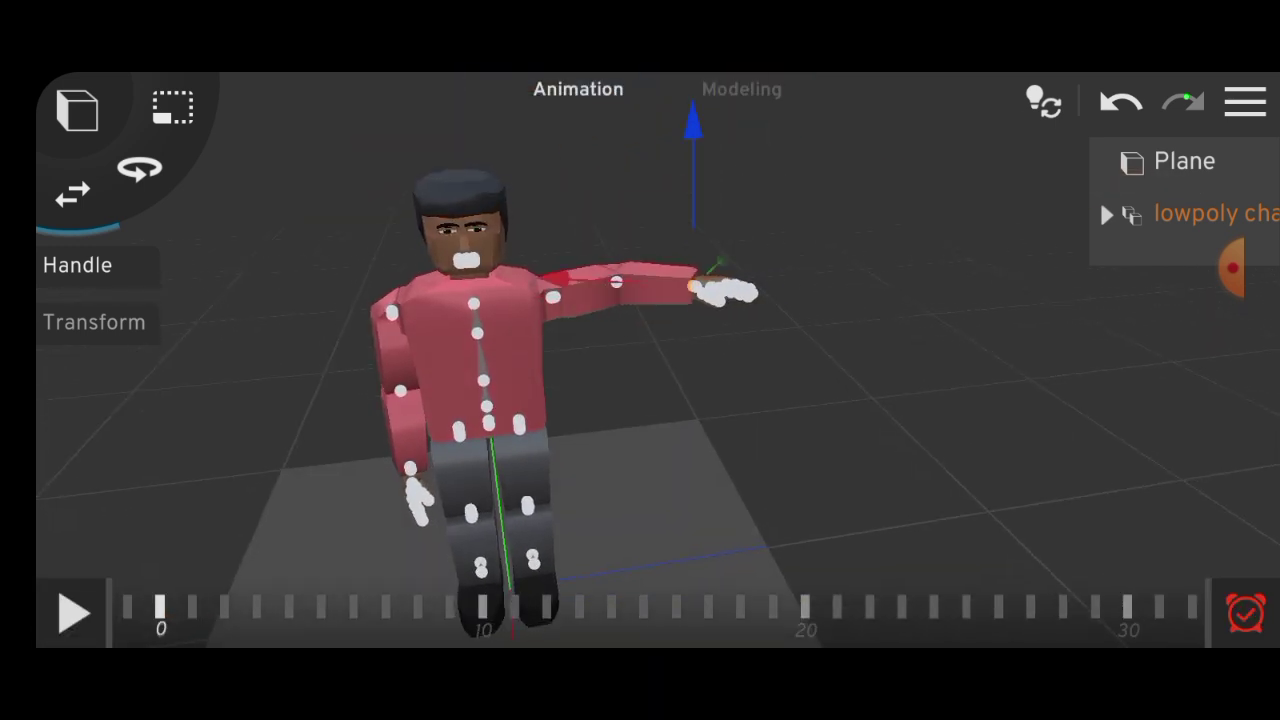
- Lower the character's outstretched arm to his side and return to animation mode
{"action": "left_click_drag", "start_coordinate": [692, 288], "coordinate": [671, 408]}
{"action": "scroll", "coordinate": [500, 360], "scroll_direction": "up", "scroll_amount": 3}
{"action": "left_click_drag", "start_coordinate": [900, 450], "coordinate": [600, 450]}
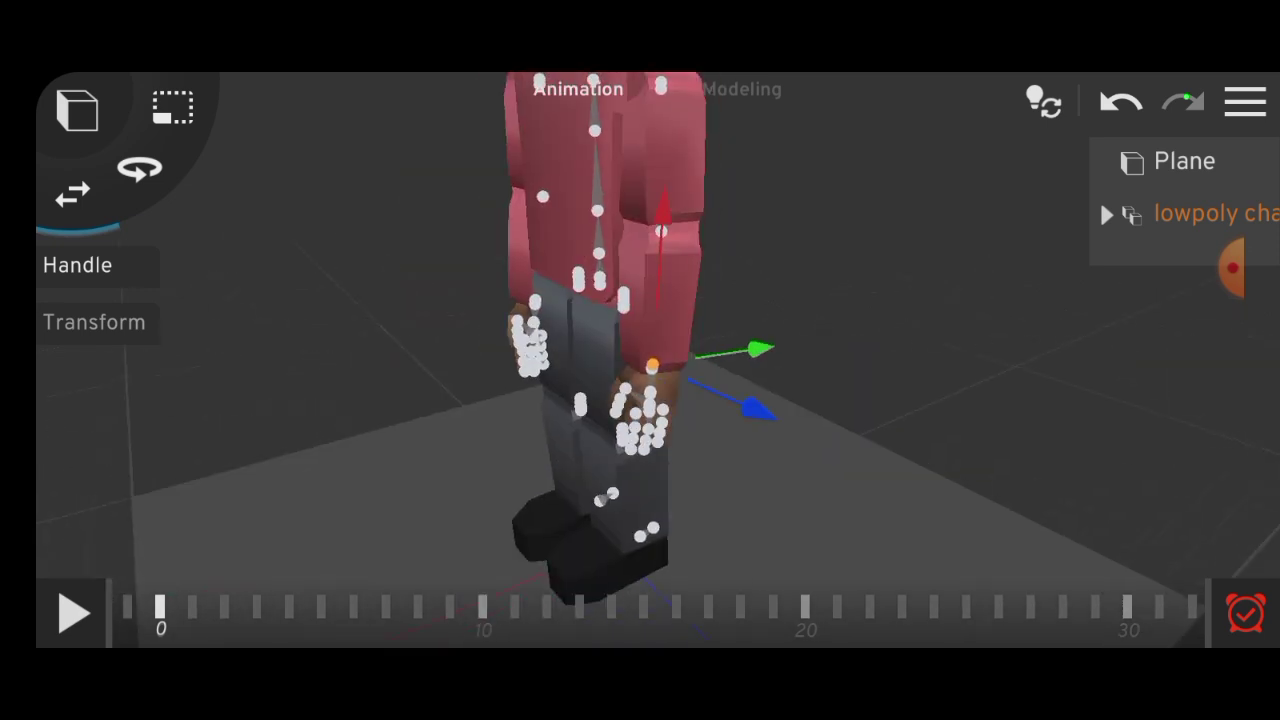
{"action": "left_click_drag", "start_coordinate": [500, 400], "coordinate": [800, 400]}
{"action": "mouse_move", "coordinate": [800, 450]}
{"action": "left_mouse_down"}
{"action": "mouse_move", "coordinate": [700, 450]}
{"action": "mouse_move", "coordinate": [800, 450]}
{"action": "left_mouse_up"}
{"action": "scroll", "coordinate": [600, 360], "scroll_direction": "up", "scroll_amount": 3}
{"action": "left_click", "coordinate": [741, 89]}
{"action": "left_click", "coordinate": [578, 89]}
- Pose the foot handle at frame 5 with the move and rotate tools and key it
{"action": "left_click", "coordinate": [687, 347]}
{"action": "scroll", "coordinate": [688, 360], "scroll_direction": "down", "scroll_amount": 3}
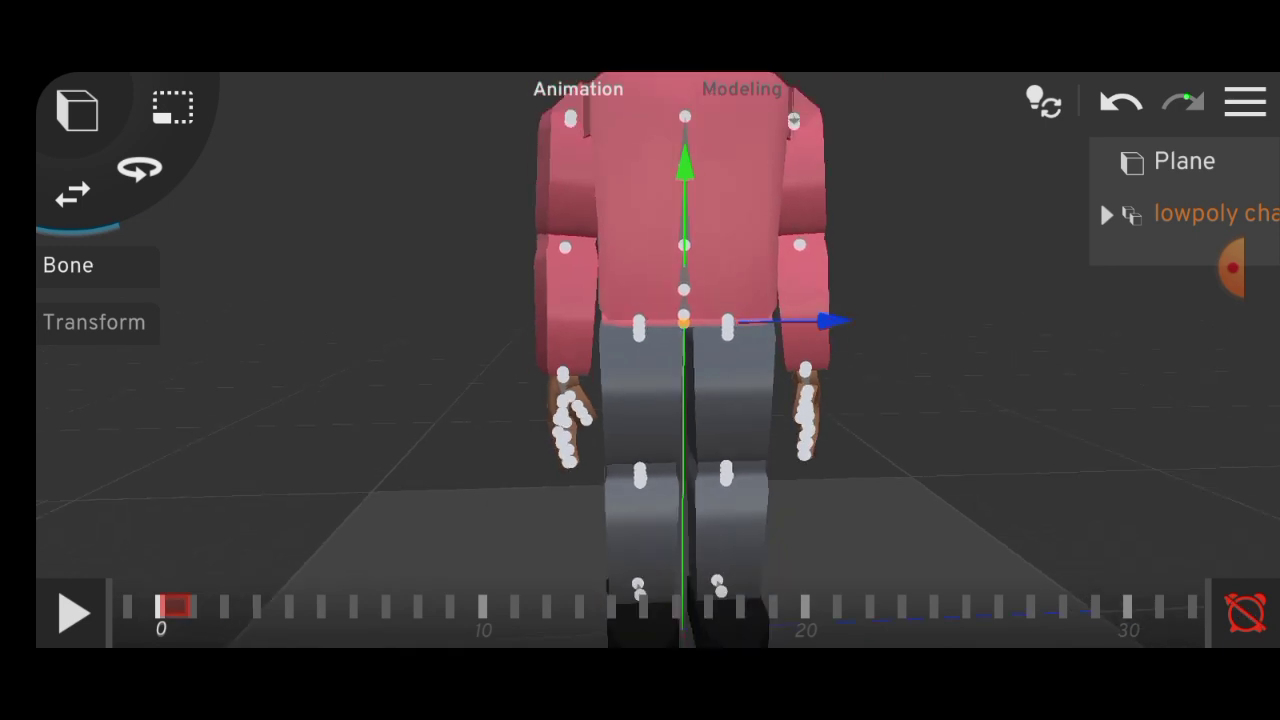
{"action": "left_click_drag", "start_coordinate": [800, 400], "coordinate": [650, 300]}
{"action": "left_click", "coordinate": [661, 460]}
{"action": "left_click_drag", "start_coordinate": [800, 350], "coordinate": [620, 350]}
{"action": "left_click_drag", "start_coordinate": [400, 610], "coordinate": [760, 610]}
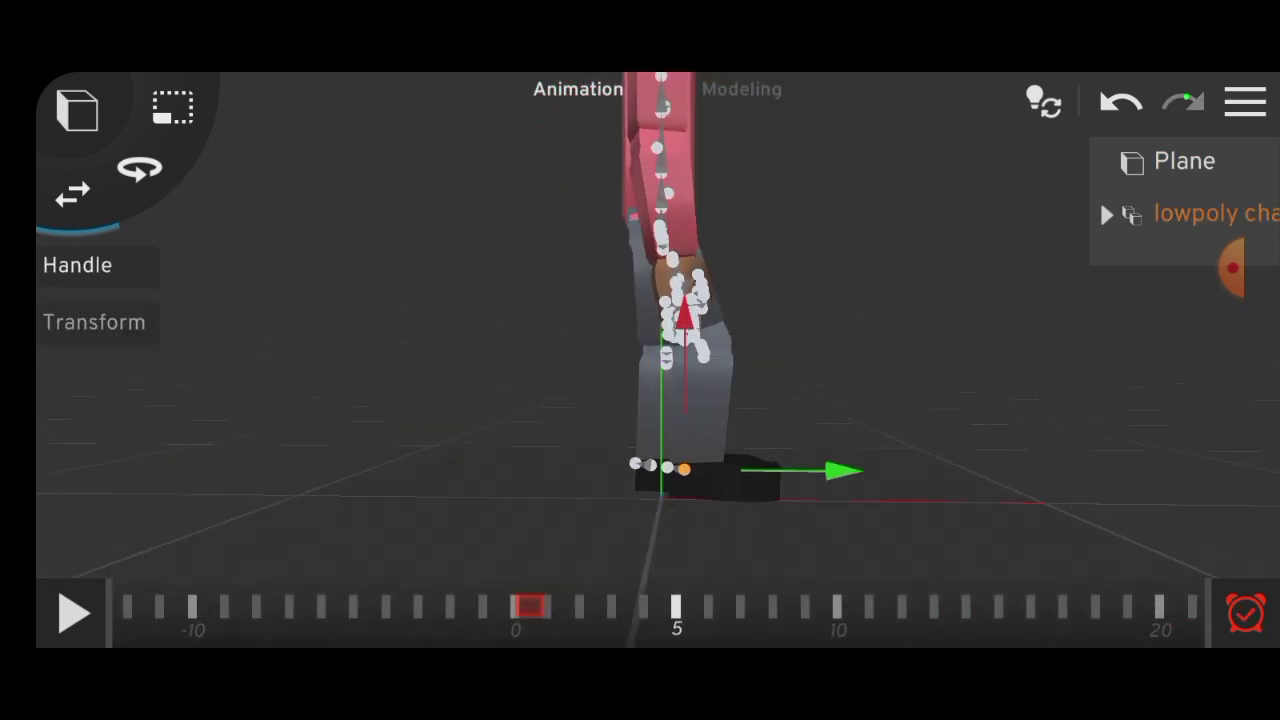
{"action": "left_click", "coordinate": [139, 169]}
{"action": "left_click", "coordinate": [72, 195]}
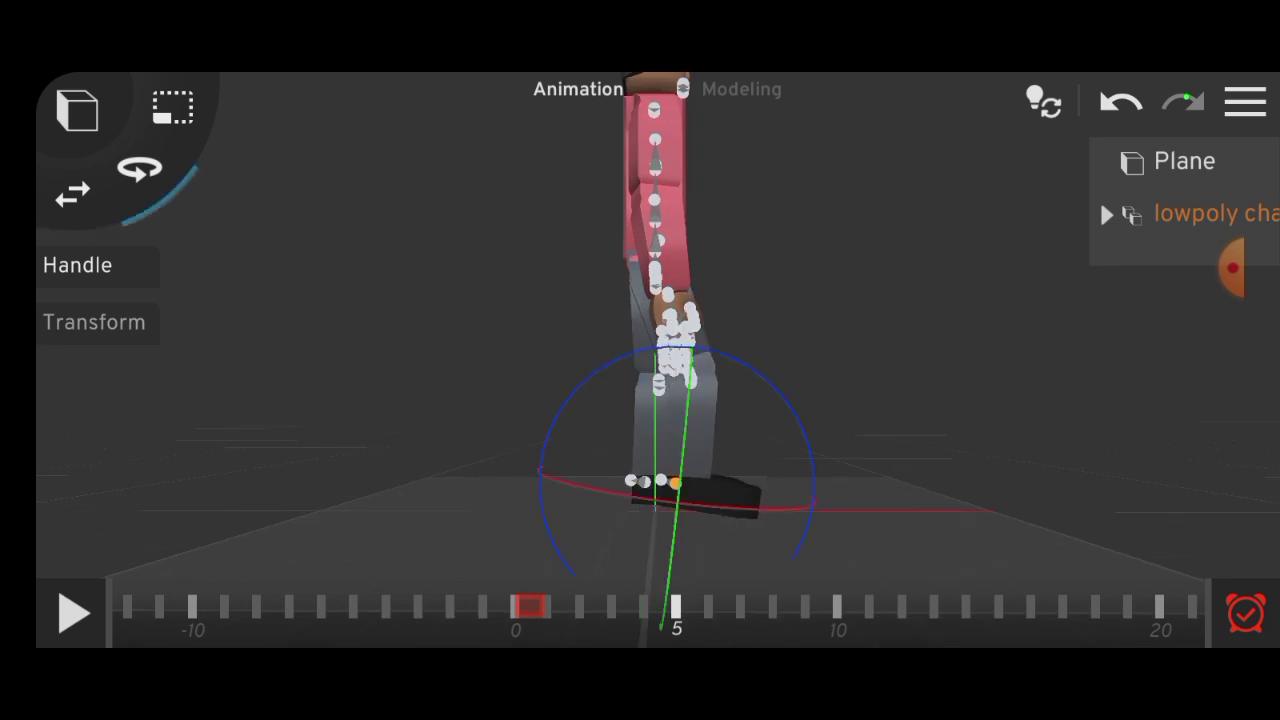
{"action": "left_click", "coordinate": [72, 195]}
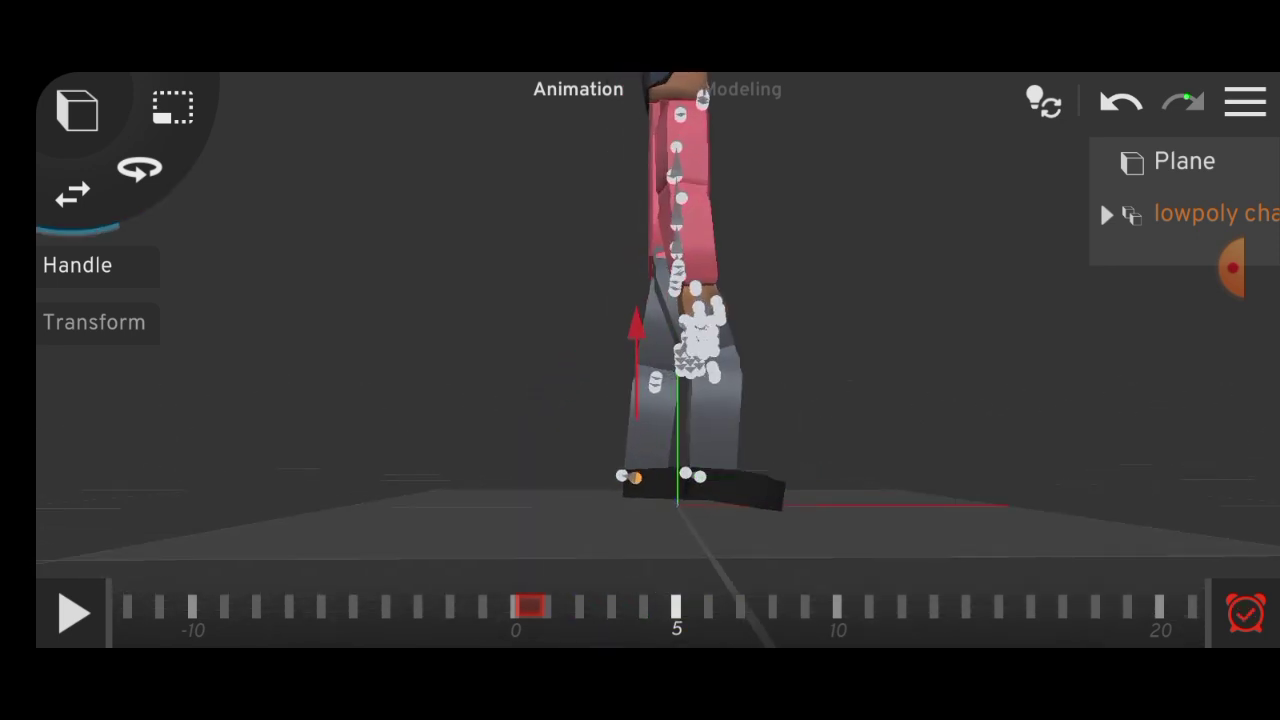
{"action": "left_click", "coordinate": [139, 169]}
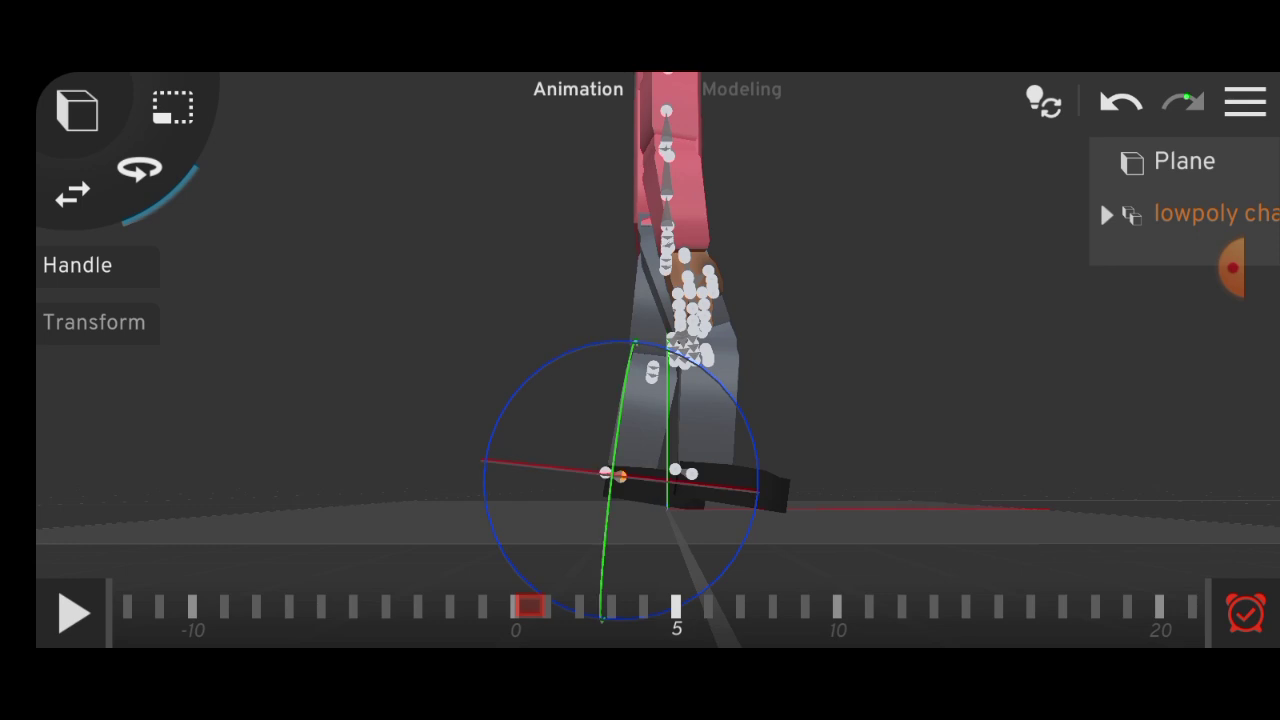
{"action": "left_click", "coordinate": [837, 606]}
- Advance to frame 10 and reposition the foot handle for the next step
{"action": "left_click", "coordinate": [72, 195]}
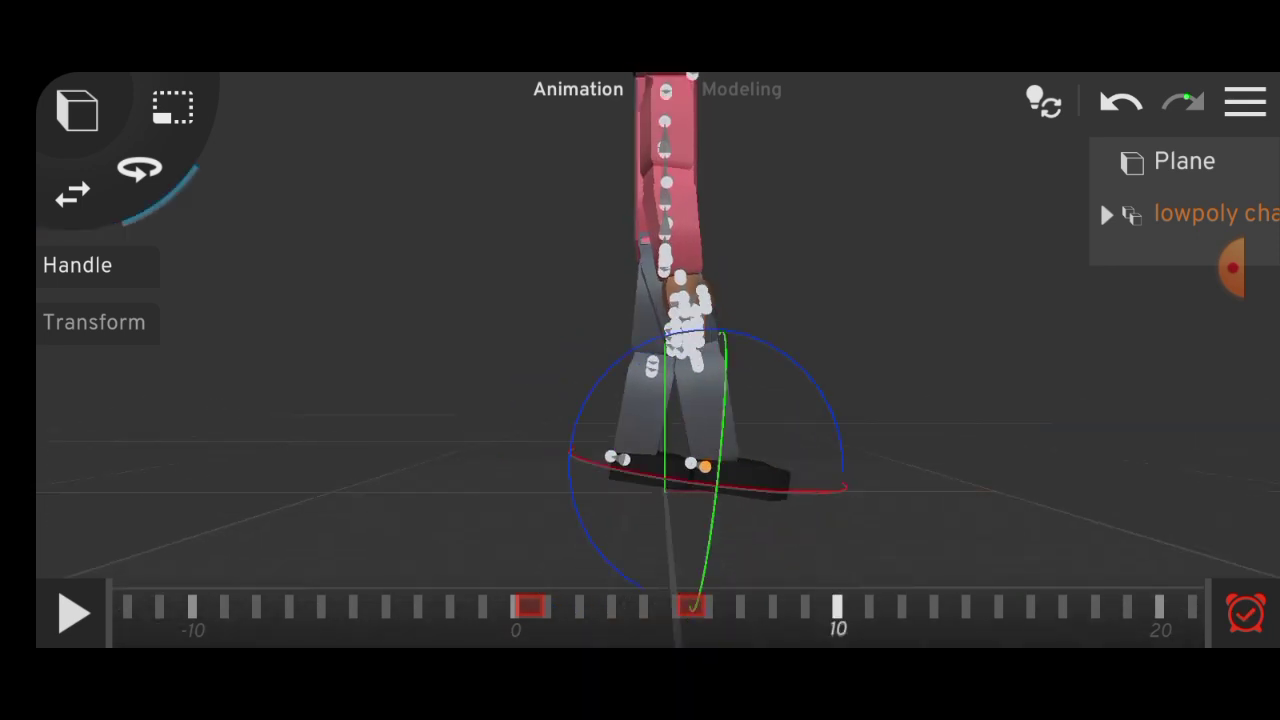
{"action": "left_click_drag", "start_coordinate": [400, 400], "coordinate": [300, 380]}
{"action": "left_click", "coordinate": [72, 195]}
{"action": "left_click_drag", "start_coordinate": [400, 400], "coordinate": [300, 400]}
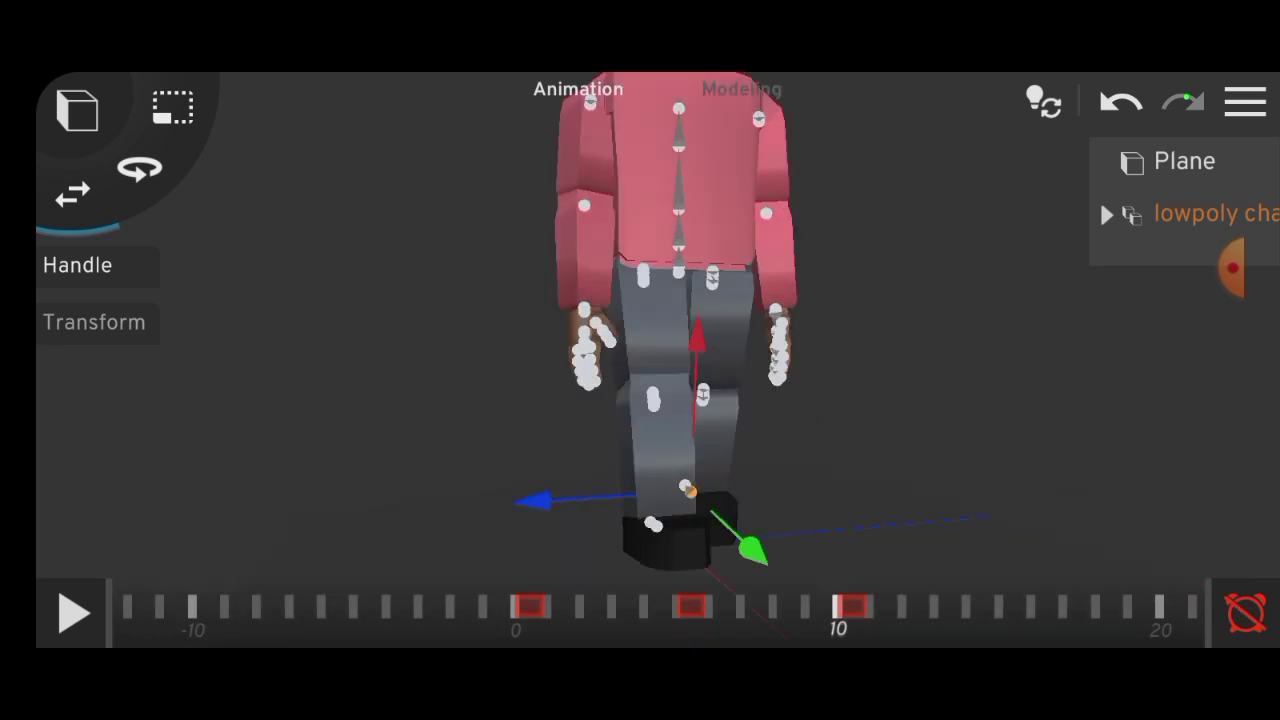
- Select a bone and key the pose at frames 5 and 10
{"action": "left_click", "coordinate": [686, 283]}
{"action": "left_click", "coordinate": [676, 606]}
{"action": "left_click_drag", "start_coordinate": [400, 400], "coordinate": [300, 400]}
{"action": "left_click", "coordinate": [1245, 614]}
{"action": "left_click", "coordinate": [837, 606]}
{"action": "left_click", "coordinate": [1245, 614]}
- Adjust the left foot, hip bone and right foot to spread the legs into a stride
{"action": "left_click", "coordinate": [750, 490]}
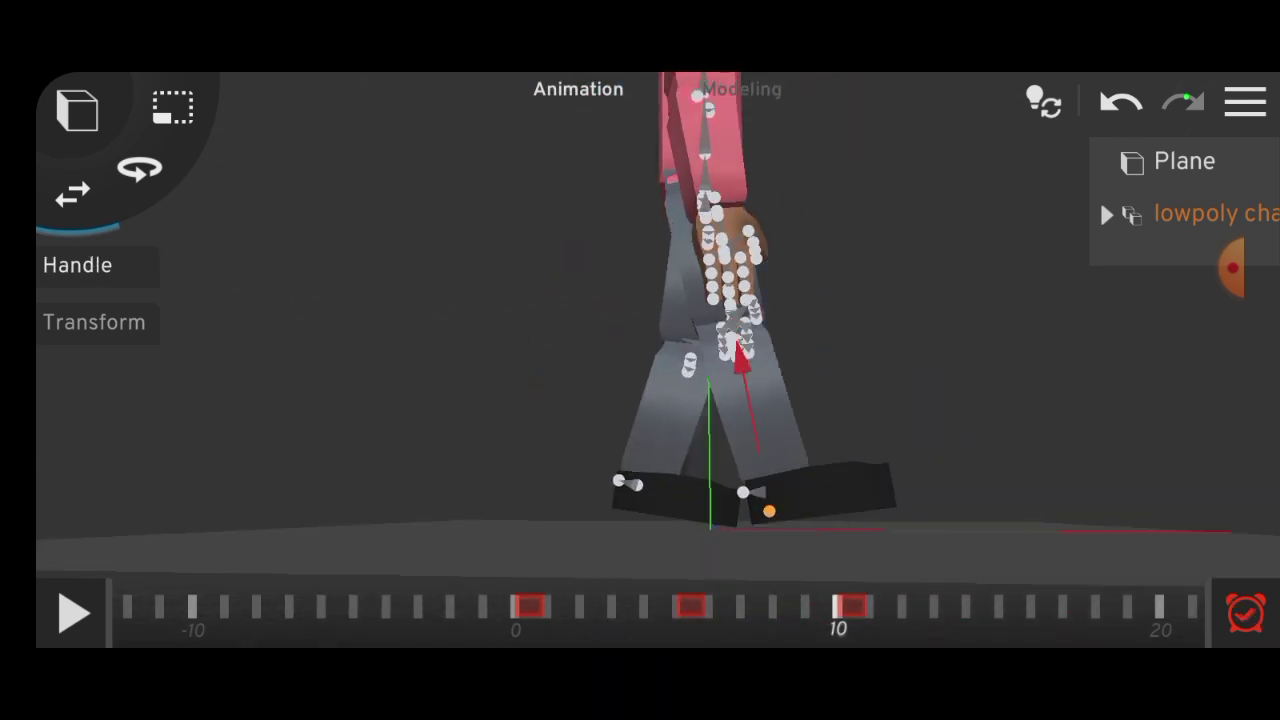
{"action": "left_click_drag", "start_coordinate": [400, 400], "coordinate": [330, 400]}
{"action": "left_click", "coordinate": [652, 470]}
{"action": "left_click_drag", "start_coordinate": [400, 400], "coordinate": [520, 400]}
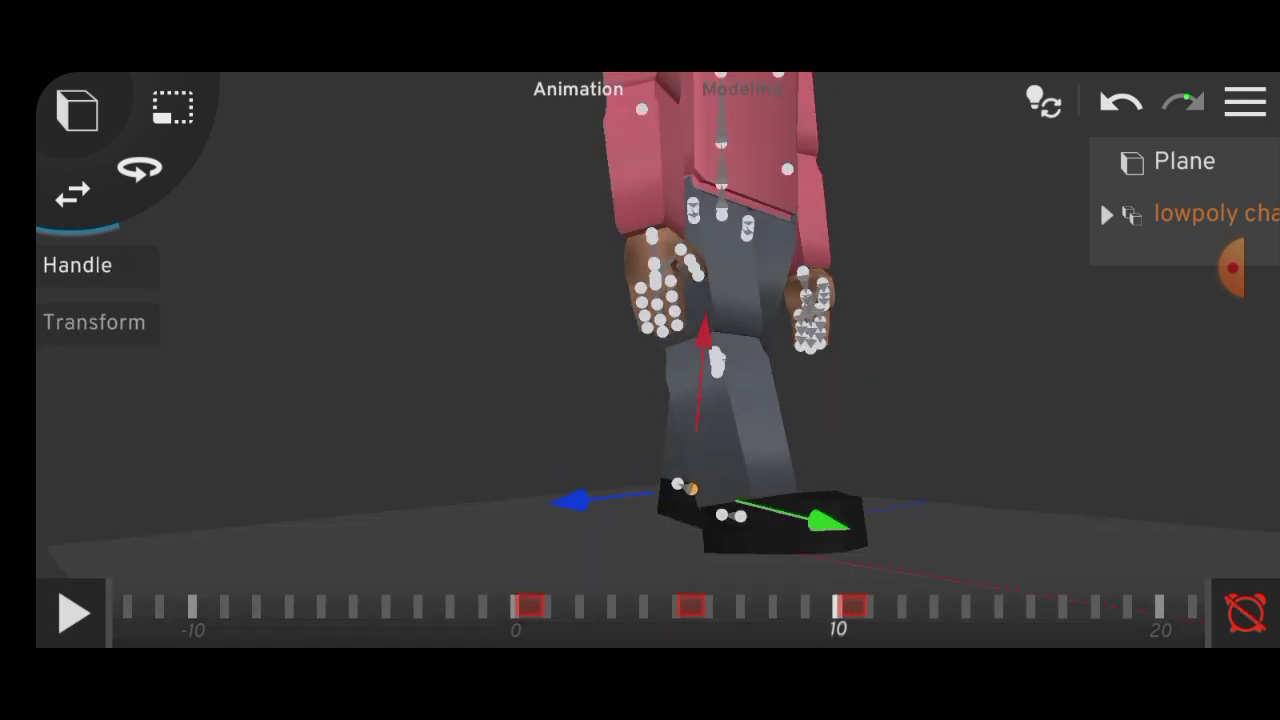
{"action": "left_click", "coordinate": [712, 300]}
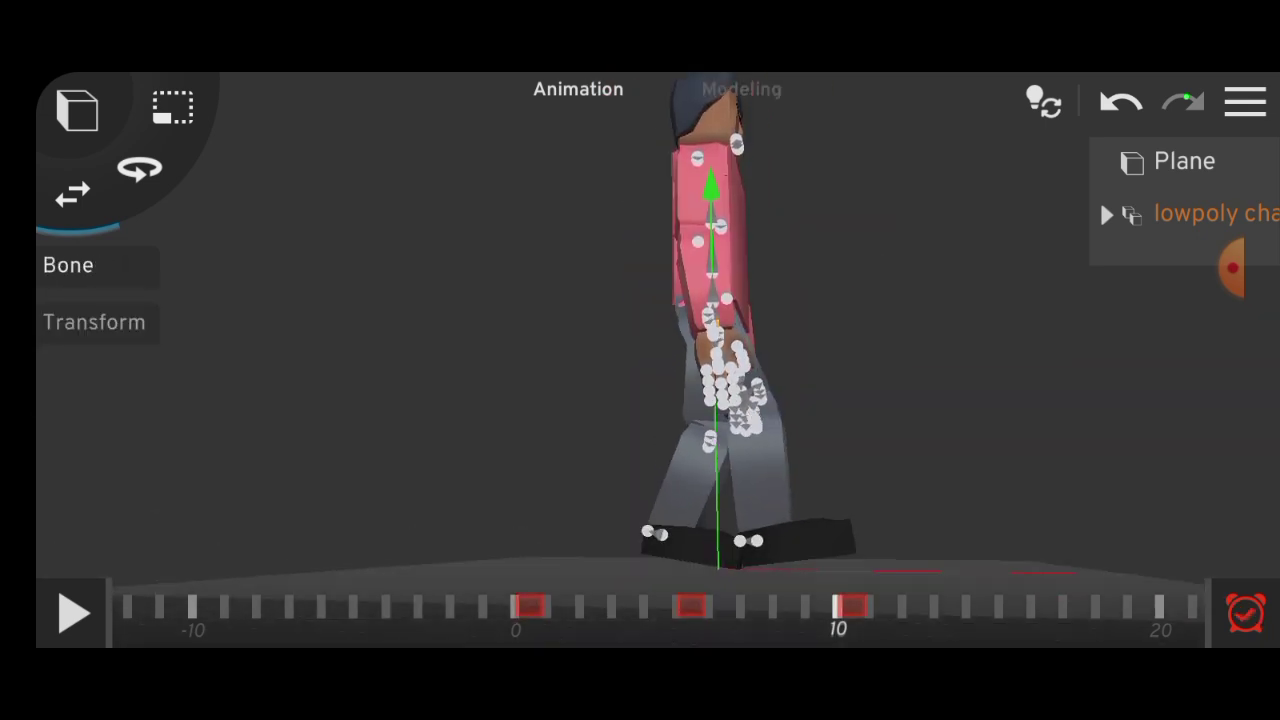
{"action": "left_click_drag", "start_coordinate": [400, 400], "coordinate": [480, 360]}
{"action": "left_click", "coordinate": [736, 479]}
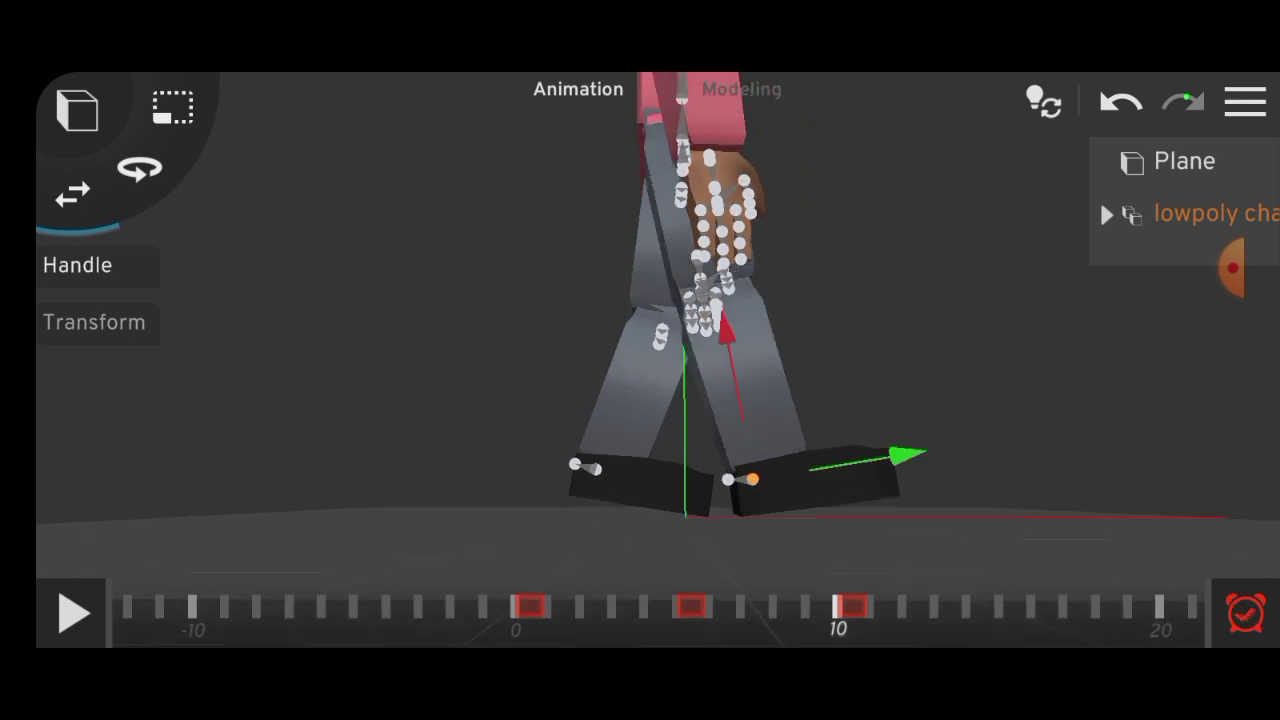
{"action": "left_click_drag", "start_coordinate": [400, 400], "coordinate": [480, 380]}
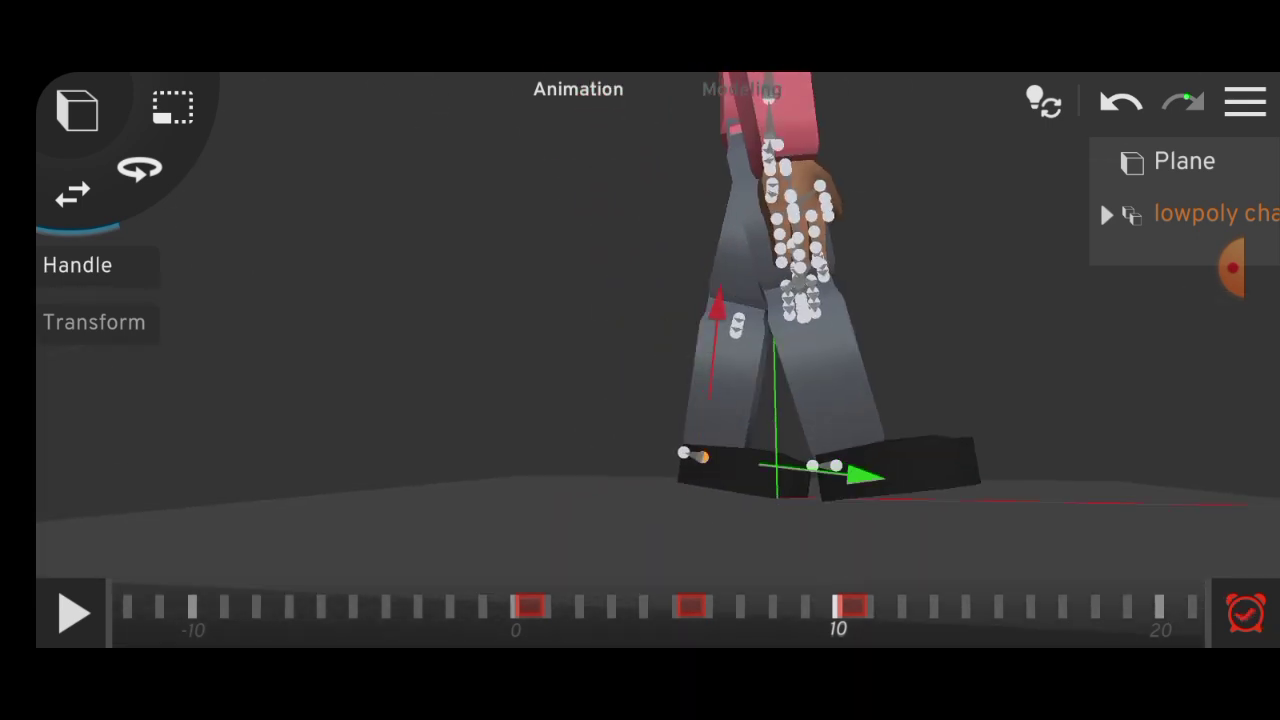
- Refine the hip and rotate the right foot so it rests flat on the ground
{"action": "left_click", "coordinate": [791, 205]}
{"action": "left_click_drag", "start_coordinate": [400, 400], "coordinate": [480, 400]}
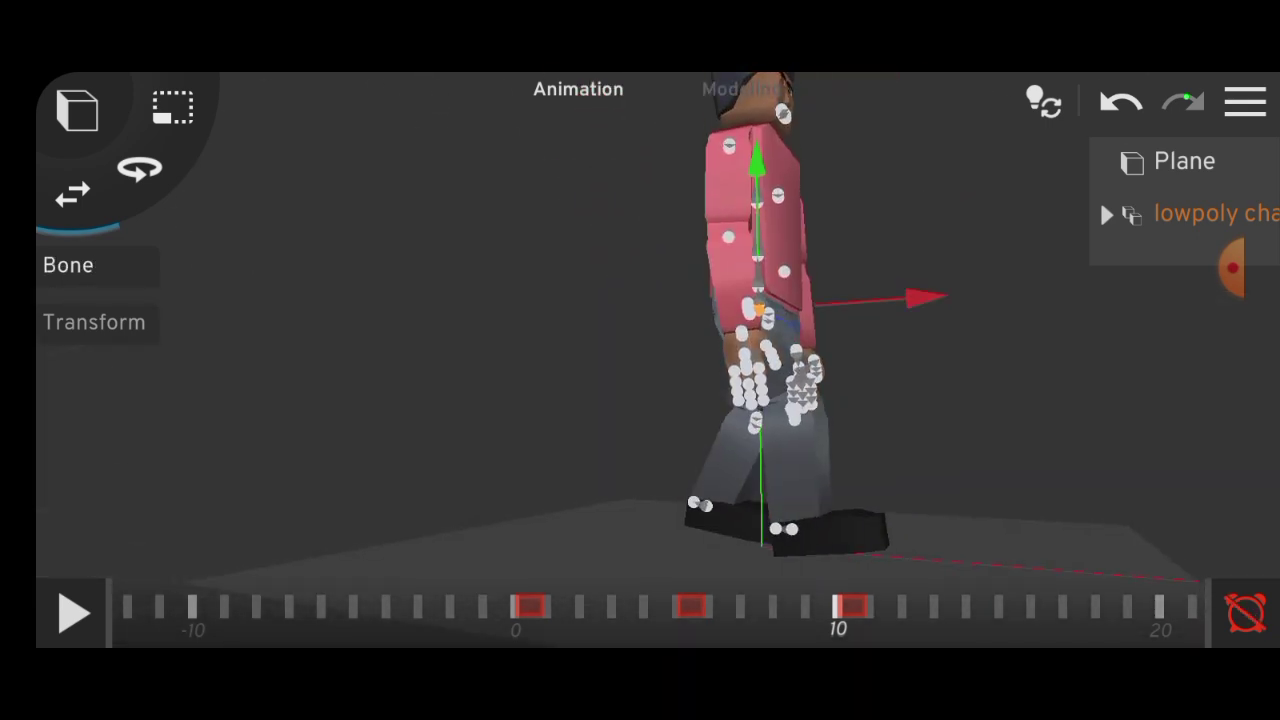
{"action": "left_click_drag", "start_coordinate": [400, 400], "coordinate": [480, 360]}
{"action": "left_click", "coordinate": [812, 444]}
{"action": "left_click_drag", "start_coordinate": [400, 400], "coordinate": [480, 385]}
{"action": "left_click", "coordinate": [139, 169]}
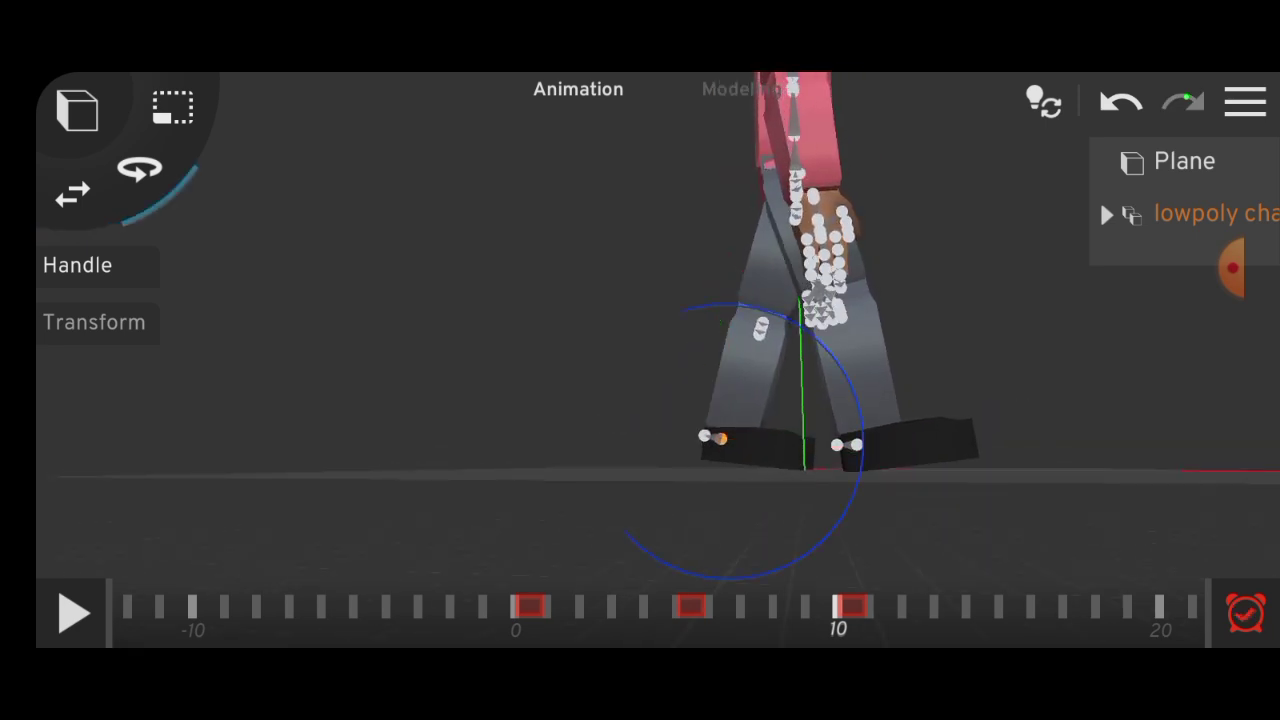
{"action": "left_click_drag", "start_coordinate": [400, 400], "coordinate": [460, 400]}
- Stop the preview, then pose and key the left foot at frame 15
{"action": "left_click", "coordinate": [70, 613]}
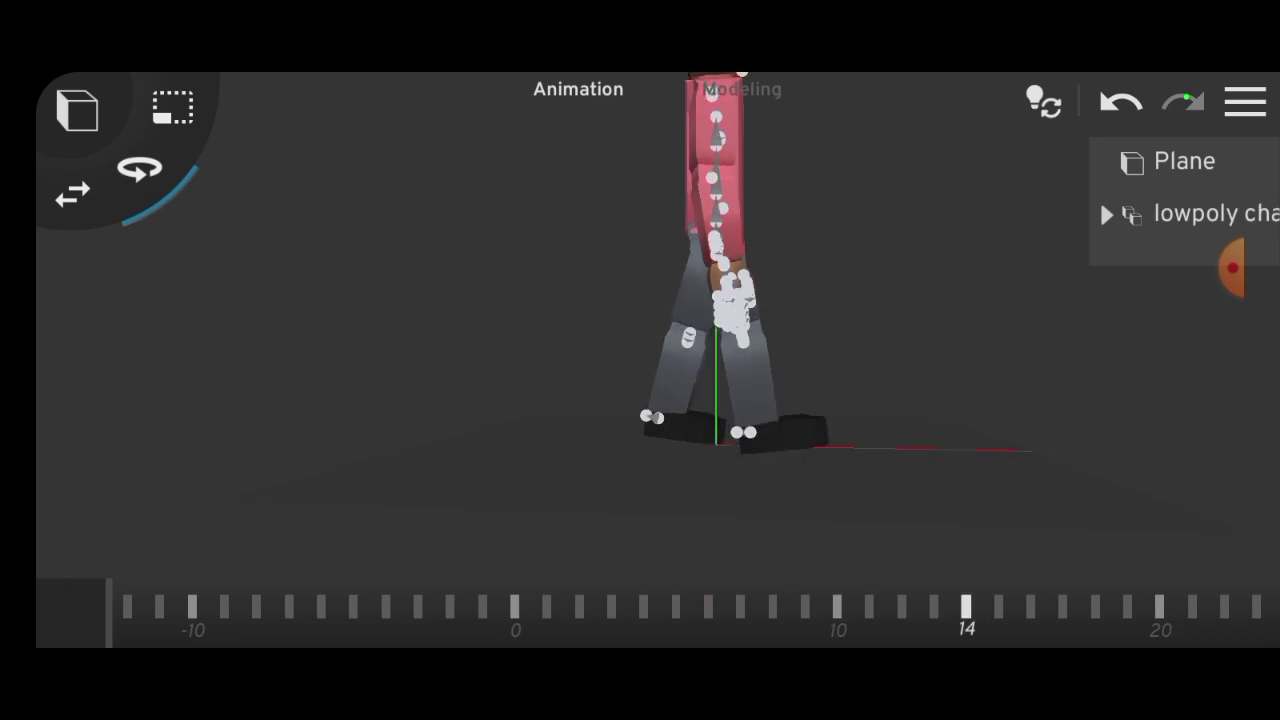
{"action": "left_click", "coordinate": [711, 607]}
{"action": "left_click_drag", "start_coordinate": [400, 400], "coordinate": [460, 400]}
{"action": "left_click", "coordinate": [72, 193]}
{"action": "left_click_drag", "start_coordinate": [690, 525], "coordinate": [640, 540]}
{"action": "left_click", "coordinate": [72, 193]}
{"action": "left_click", "coordinate": [818, 440]}
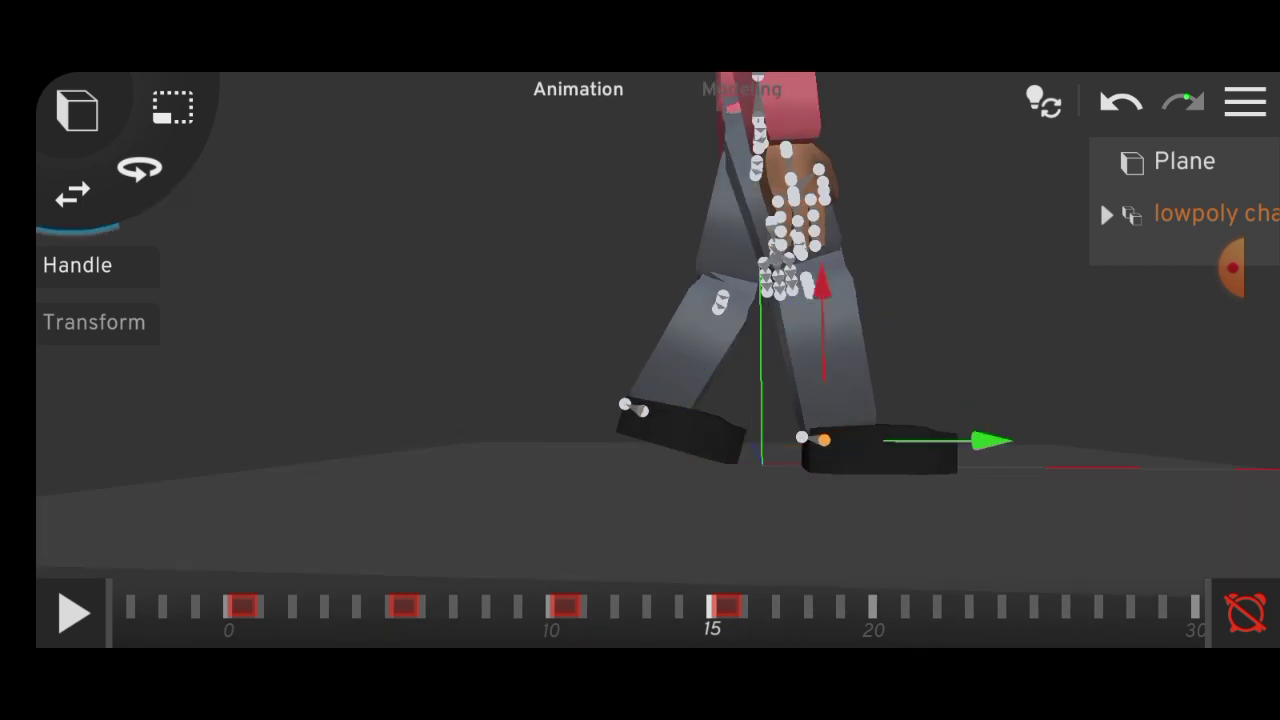
- Key the pose at frame 20 and compare it against frame 15
{"action": "left_click", "coordinate": [873, 607]}
{"action": "left_click", "coordinate": [1246, 613]}
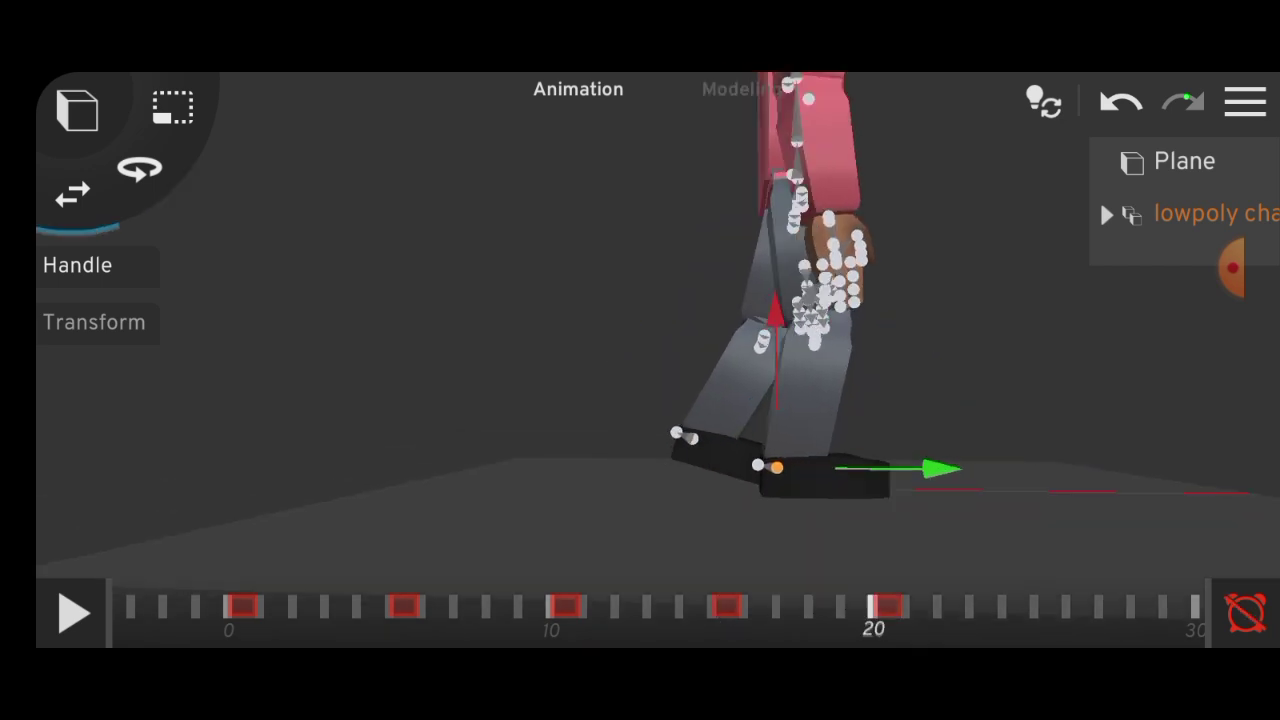
{"action": "left_click_drag", "start_coordinate": [450, 380], "coordinate": [520, 360]}
{"action": "left_click", "coordinate": [684, 250]}
{"action": "left_click", "coordinate": [727, 607]}
{"action": "left_click", "coordinate": [873, 607]}
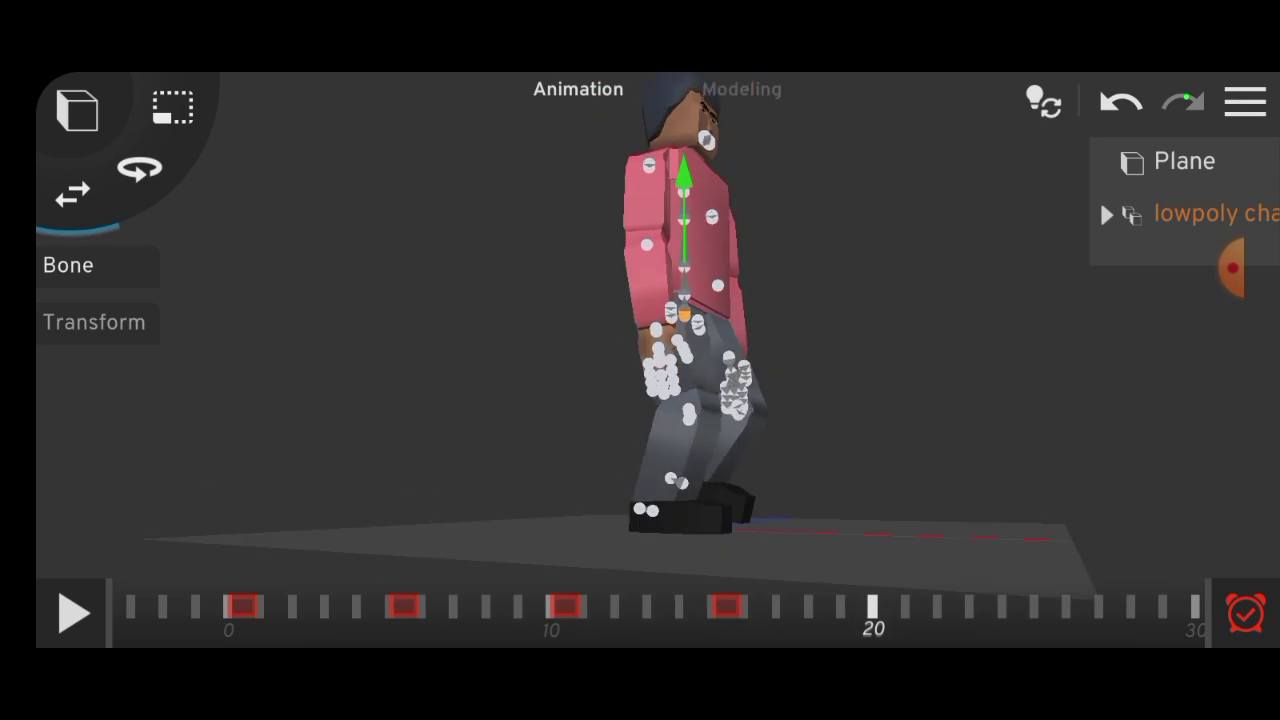
{"action": "left_click_drag", "start_coordinate": [450, 380], "coordinate": [400, 380]}
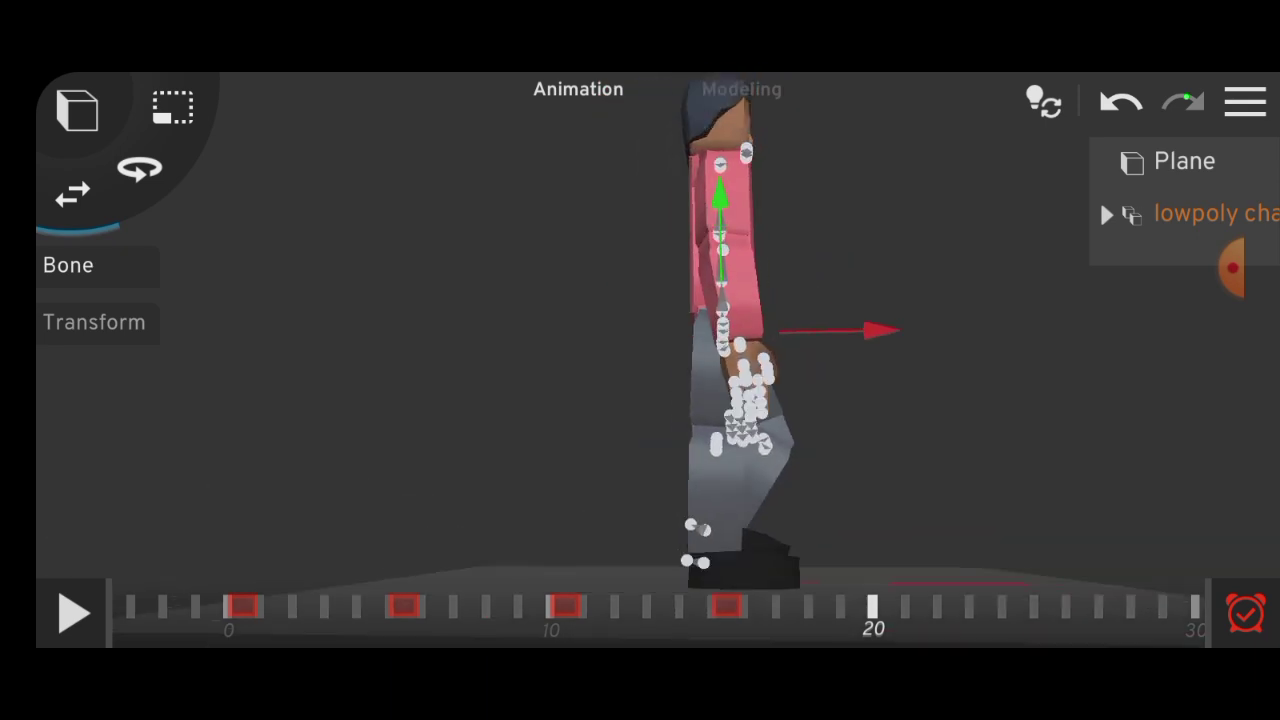
{"action": "left_click", "coordinate": [70, 612]}
- At frame 25, adjust the foot handle with move and rotate, then select the torso bone
{"action": "left_click", "coordinate": [674, 517]}
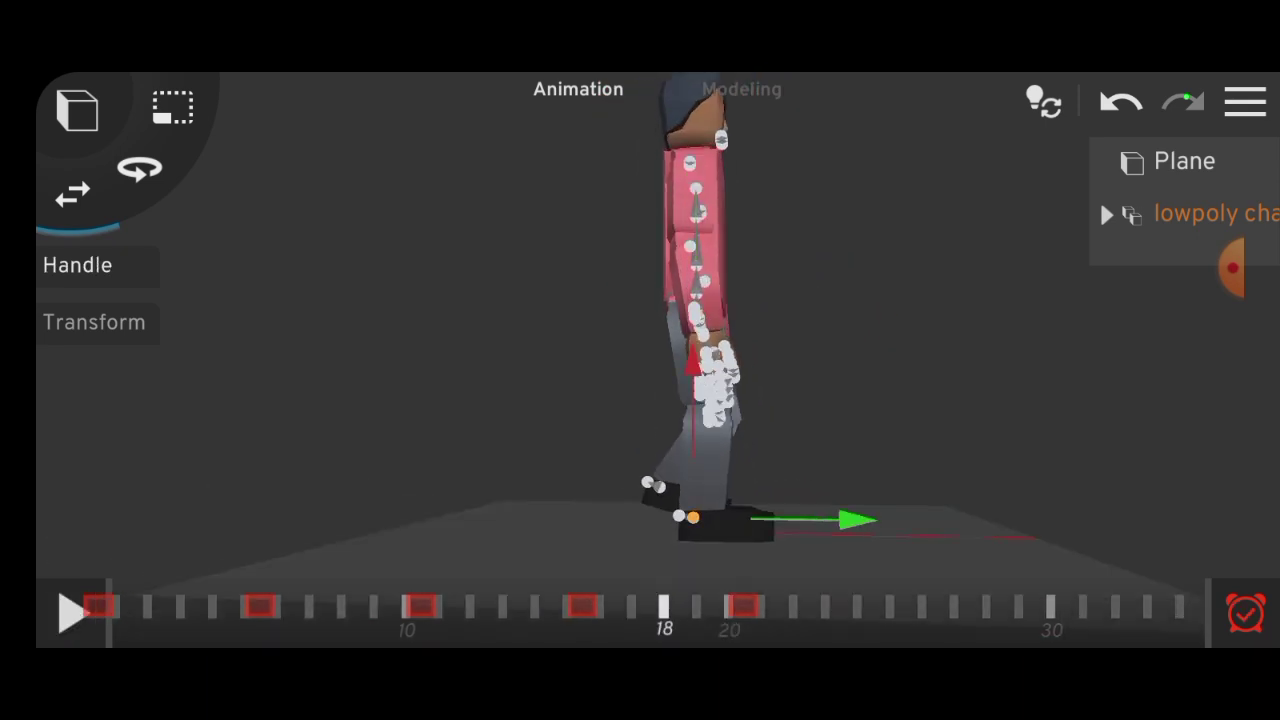
{"action": "left_click_drag", "start_coordinate": [640, 607], "coordinate": [707, 607]}
{"action": "left_click_drag", "start_coordinate": [450, 380], "coordinate": [450, 400]}
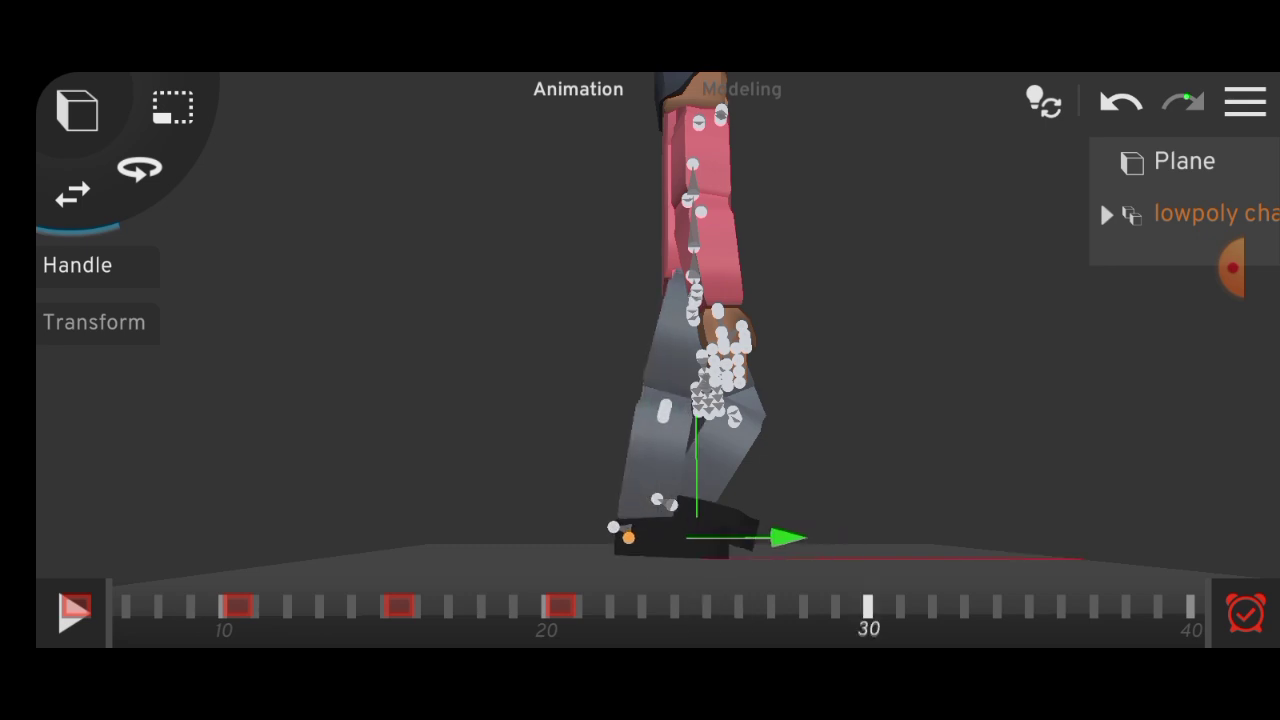
{"action": "left_click_drag", "start_coordinate": [450, 380], "coordinate": [390, 385]}
{"action": "left_click", "coordinate": [72, 195]}
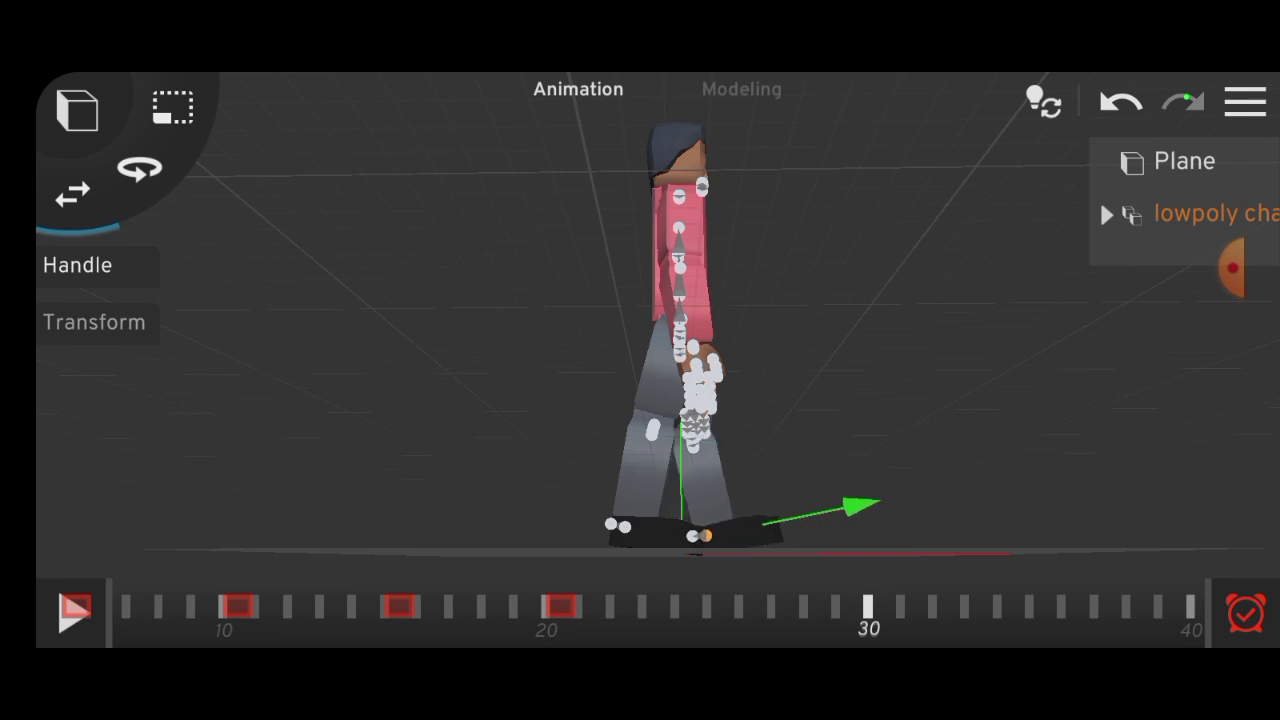
{"action": "mouse_move", "coordinate": [450, 380]}
{"action": "left_mouse_down"}
{"action": "mouse_move", "coordinate": [425, 380]}
{"action": "mouse_move", "coordinate": [450, 340]}
{"action": "mouse_move", "coordinate": [450, 355]}
{"action": "mouse_move", "coordinate": [450, 330]}
{"action": "left_mouse_up"}
{"action": "left_click", "coordinate": [139, 170]}
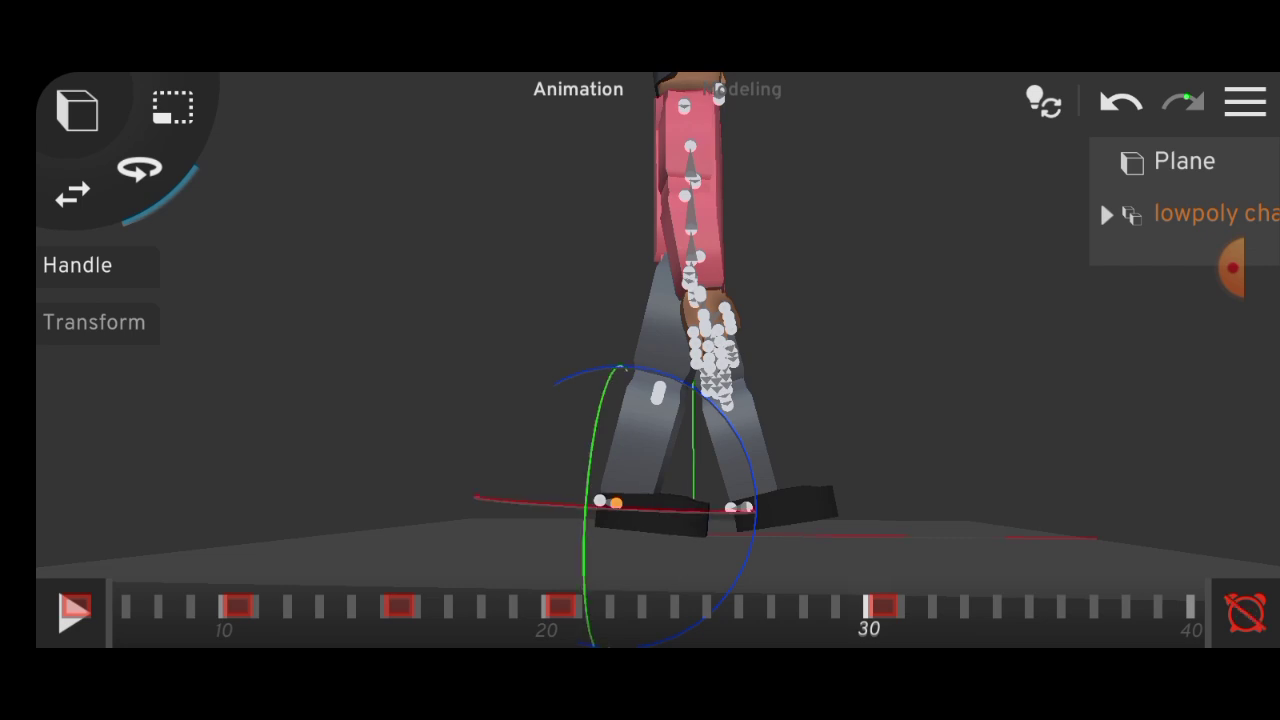
{"action": "left_click", "coordinate": [714, 280]}
{"action": "left_click_drag", "start_coordinate": [700, 610], "coordinate": [860, 610]}
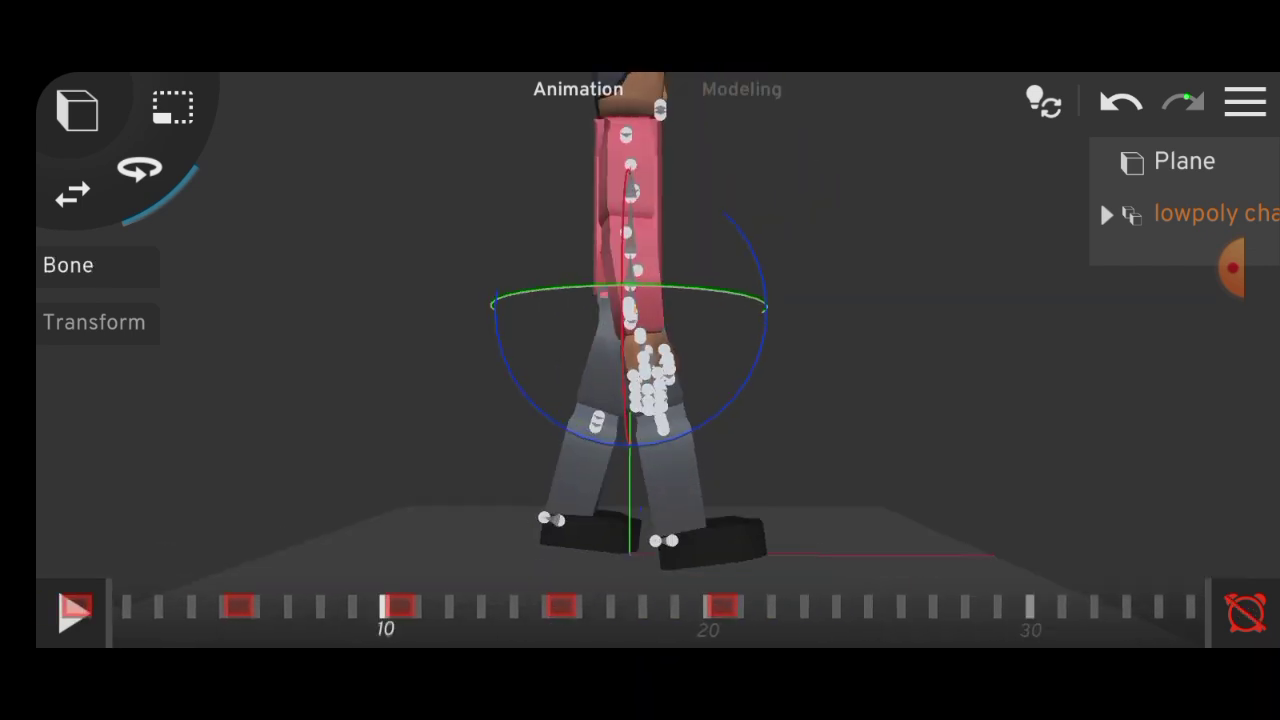
- Copy the keyframe and paste it at frame 30, undoing then redoing the paste
{"action": "left_click_drag", "start_coordinate": [400, 610], "coordinate": [266, 610]}
{"action": "left_click", "coordinate": [546, 551]}
{"action": "left_click", "coordinate": [894, 606]}
{"action": "left_click", "coordinate": [617, 551]}
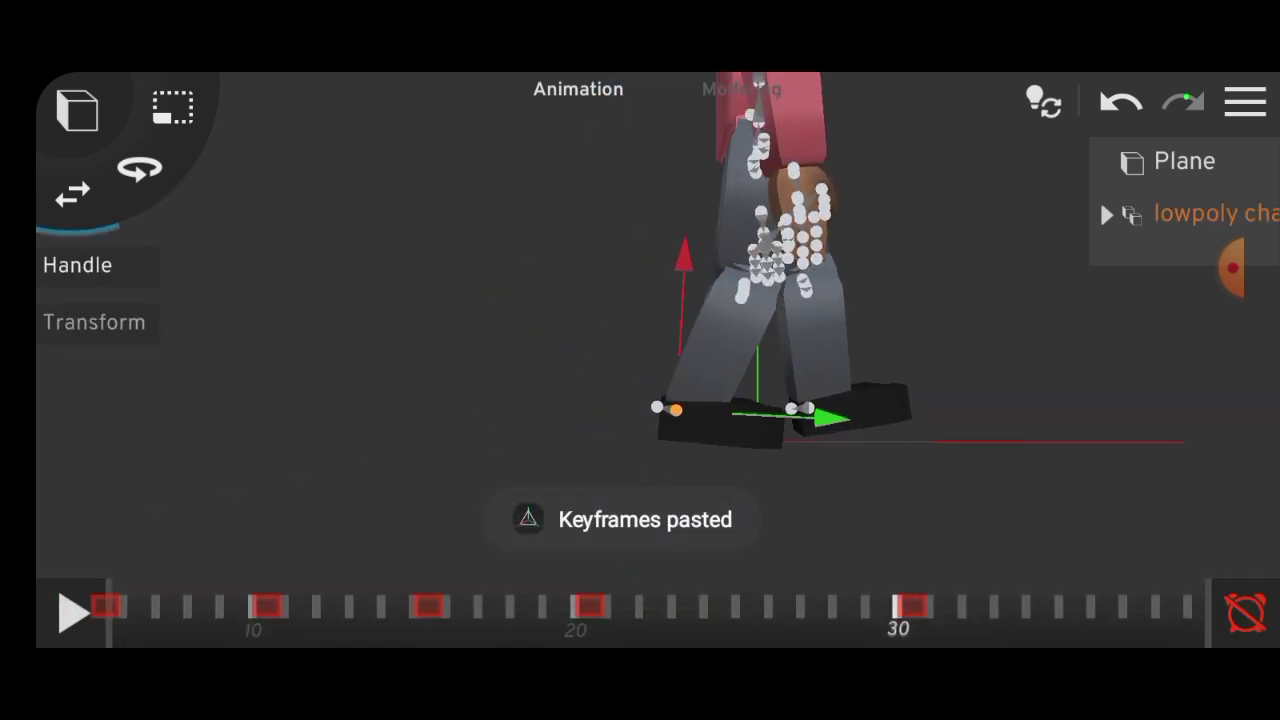
{"action": "left_click", "coordinate": [1120, 102]}
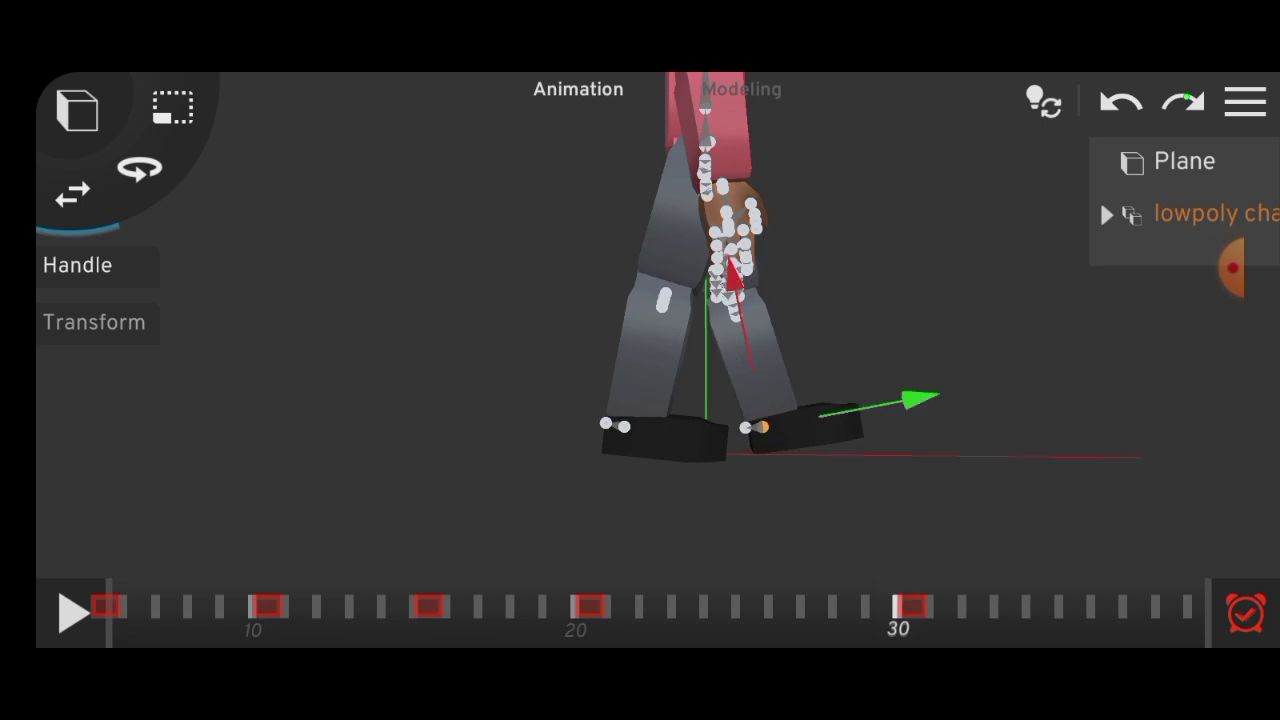
{"action": "left_click", "coordinate": [1183, 102]}
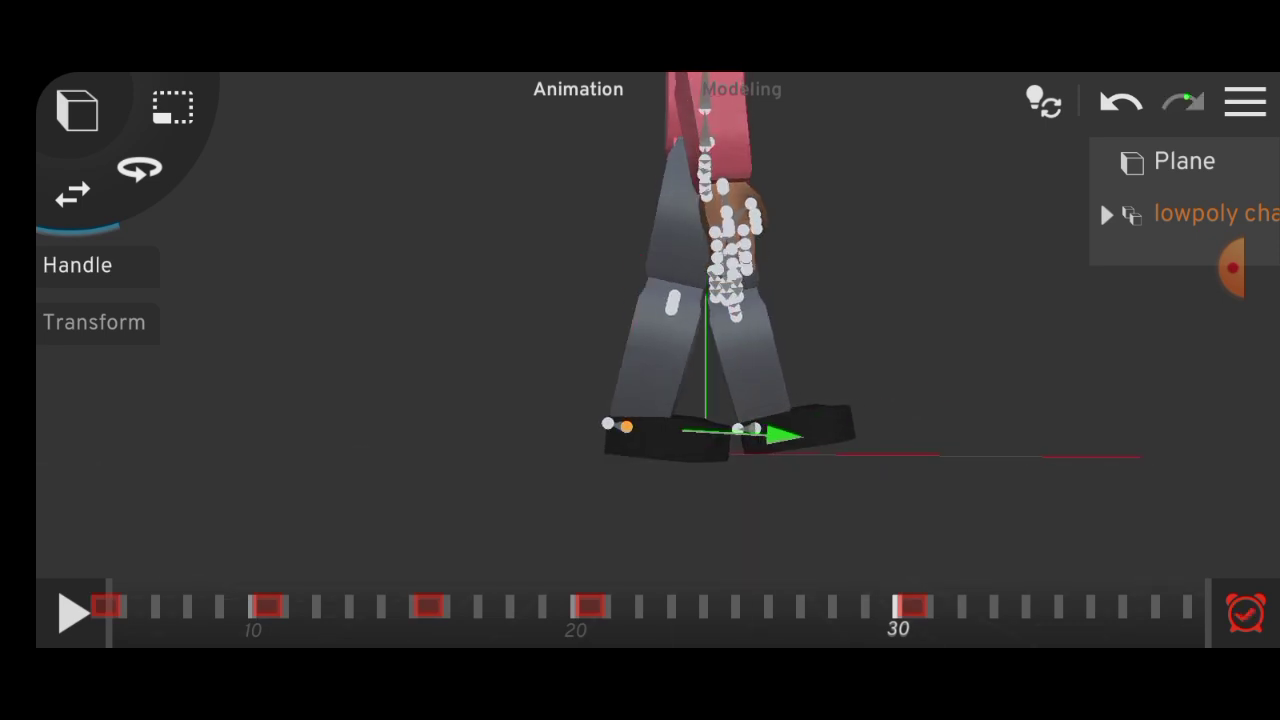
- Return to frame 25 and start the walk animation playing
{"action": "left_click", "coordinate": [736, 606]}
{"action": "left_click", "coordinate": [736, 606]}
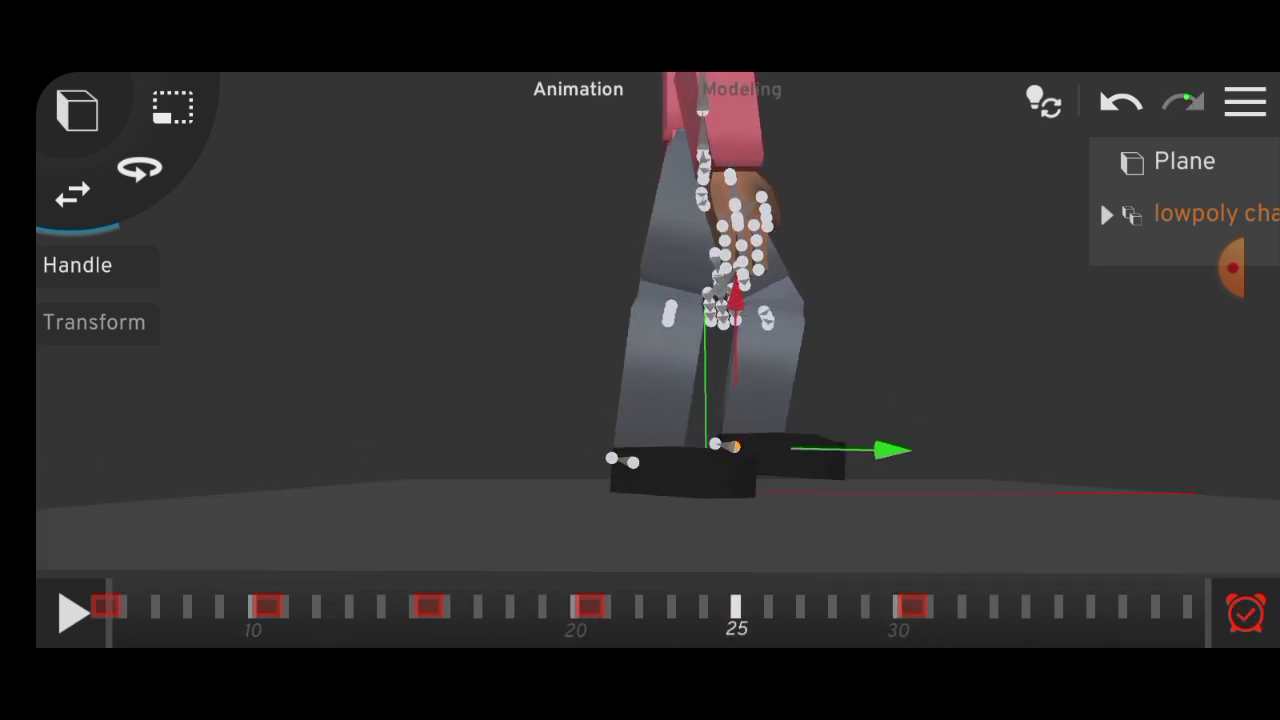
{"action": "left_click", "coordinate": [139, 169]}
{"action": "left_click", "coordinate": [72, 611]}
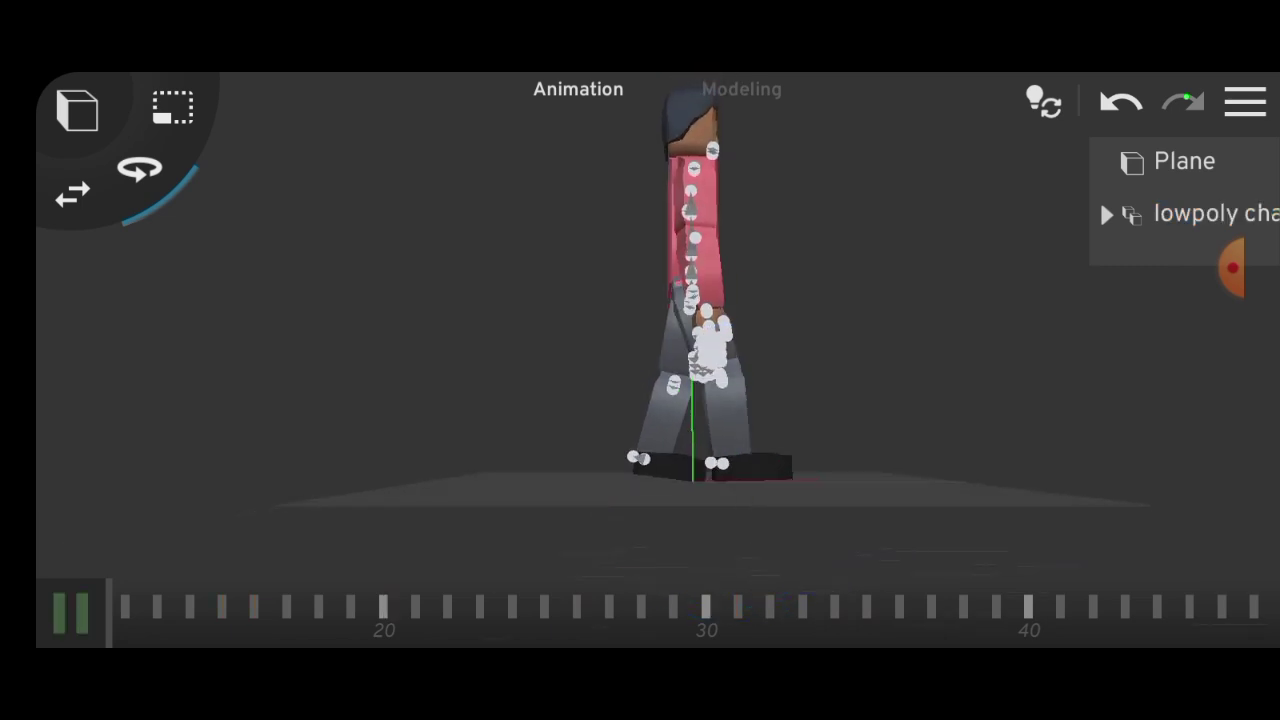
- Pause playback, pose the foot handle near frame 35 and the torso bone at frame 40
{"action": "left_click", "coordinate": [72, 611]}
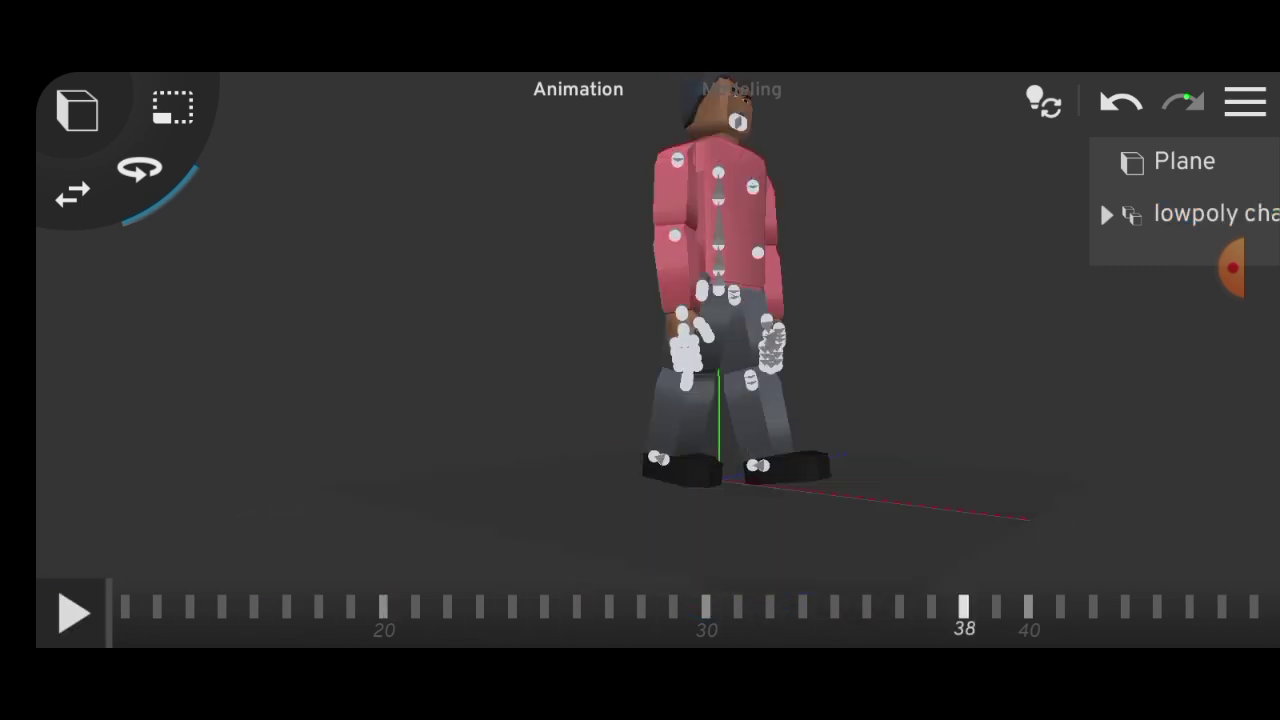
{"action": "left_click", "coordinate": [544, 606]}
{"action": "mouse_move", "coordinate": [544, 606]}
{"action": "left_mouse_down"}
{"action": "mouse_move", "coordinate": [964, 606]}
{"action": "mouse_move", "coordinate": [835, 606]}
{"action": "left_mouse_up"}
{"action": "left_click", "coordinate": [622, 477]}
{"action": "left_click_drag", "start_coordinate": [950, 380], "coordinate": [750, 360]}
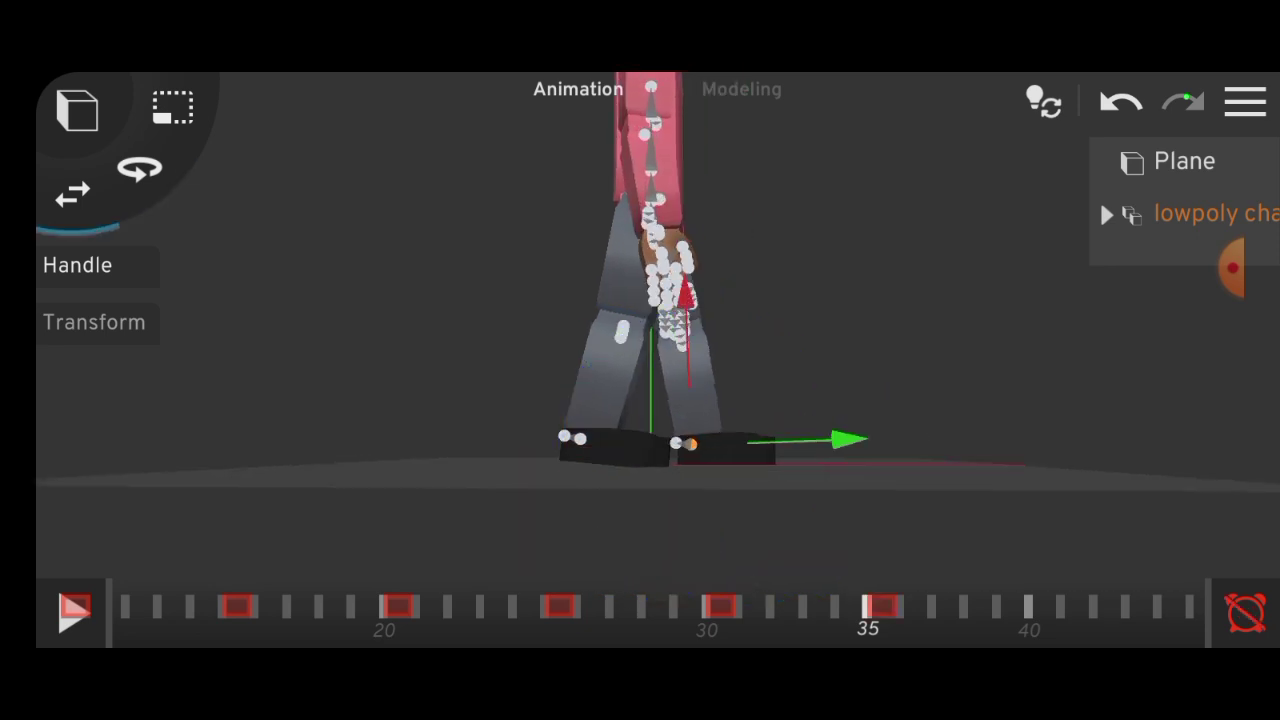
{"action": "left_click_drag", "start_coordinate": [868, 606], "coordinate": [844, 606]}
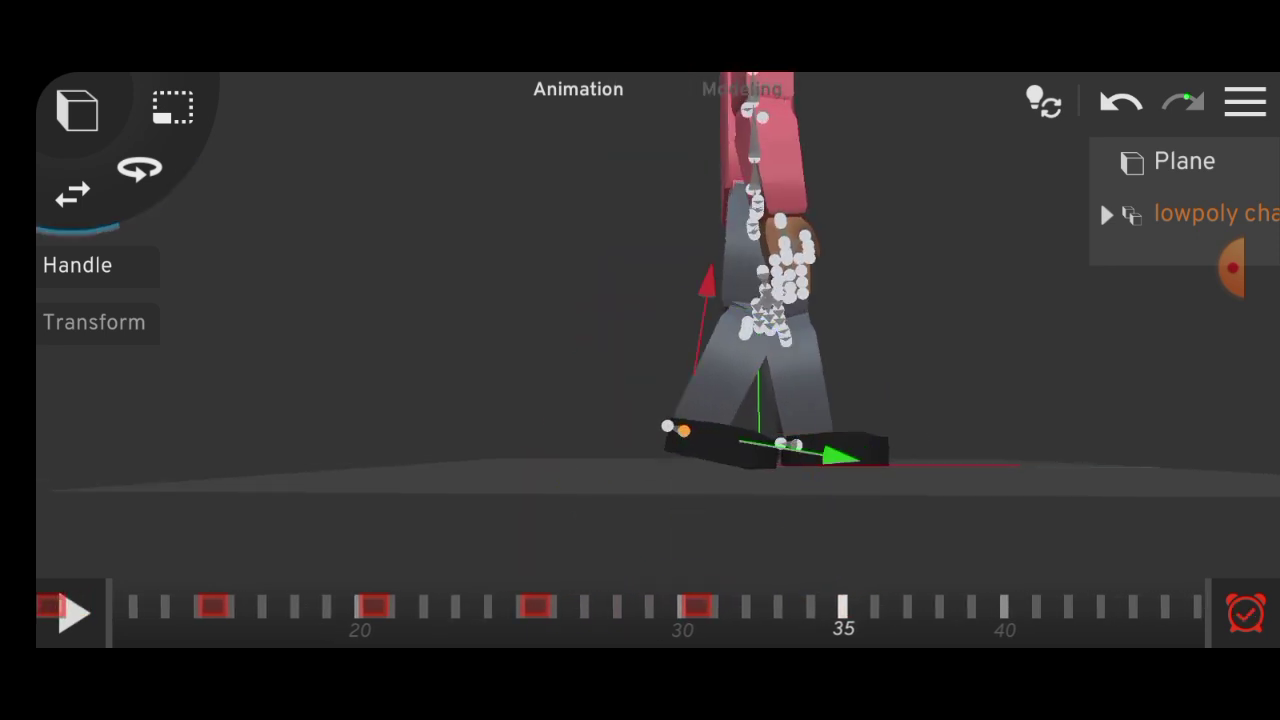
{"action": "left_click", "coordinate": [1004, 606]}
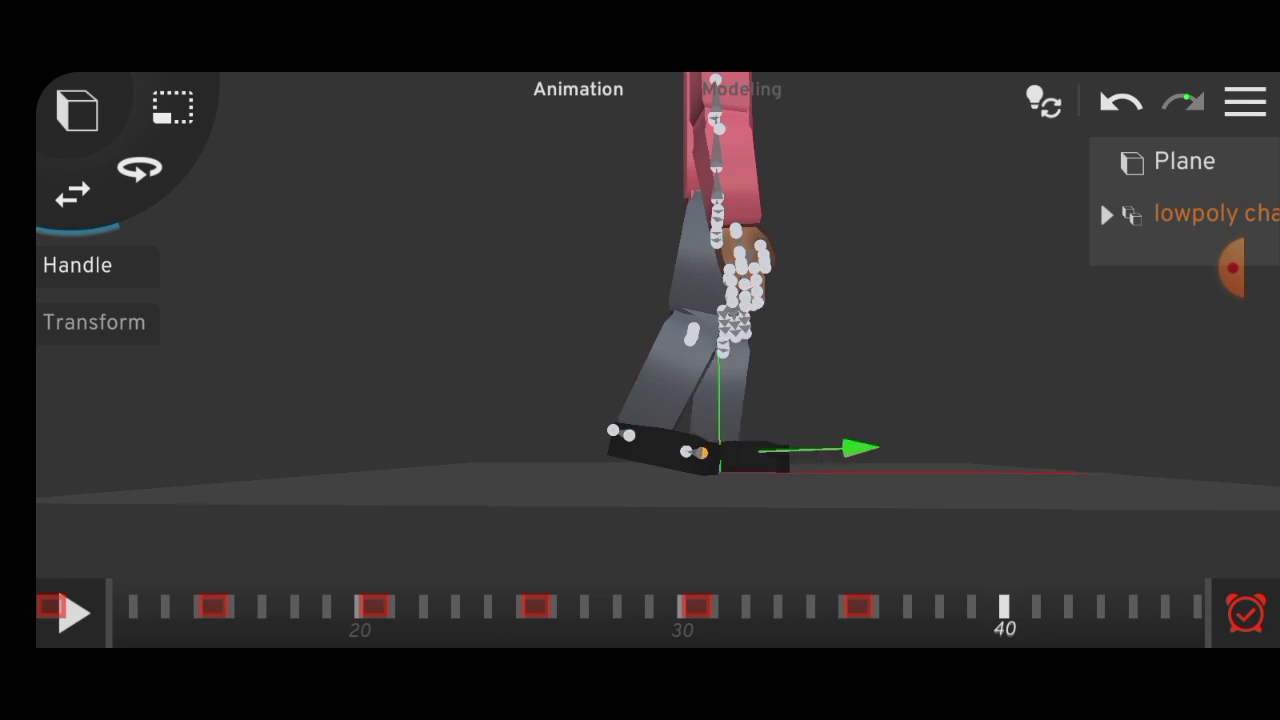
{"action": "mouse_move", "coordinate": [900, 350]}
{"action": "left_mouse_down"}
{"action": "mouse_move", "coordinate": [700, 350]}
{"action": "mouse_move", "coordinate": [700, 420]}
{"action": "mouse_move", "coordinate": [600, 350]}
{"action": "left_mouse_up"}
{"action": "left_click", "coordinate": [660, 140]}
- Across frames 45 and 50, push the front foot forward and rotate the back foot
{"action": "left_click_drag", "start_coordinate": [1004, 606], "coordinate": [706, 606]}
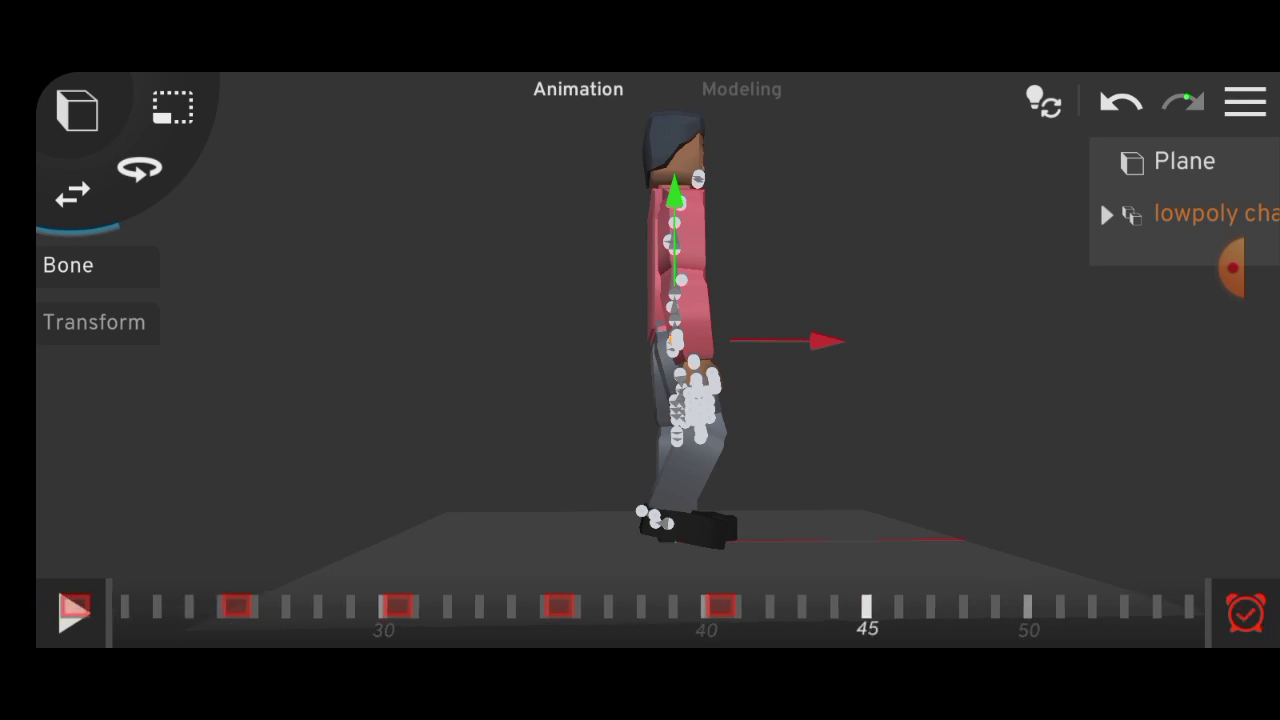
{"action": "left_click_drag", "start_coordinate": [640, 350], "coordinate": [700, 420]}
{"action": "left_click", "coordinate": [671, 494]}
{"action": "left_click_drag", "start_coordinate": [866, 606], "coordinate": [718, 606]}
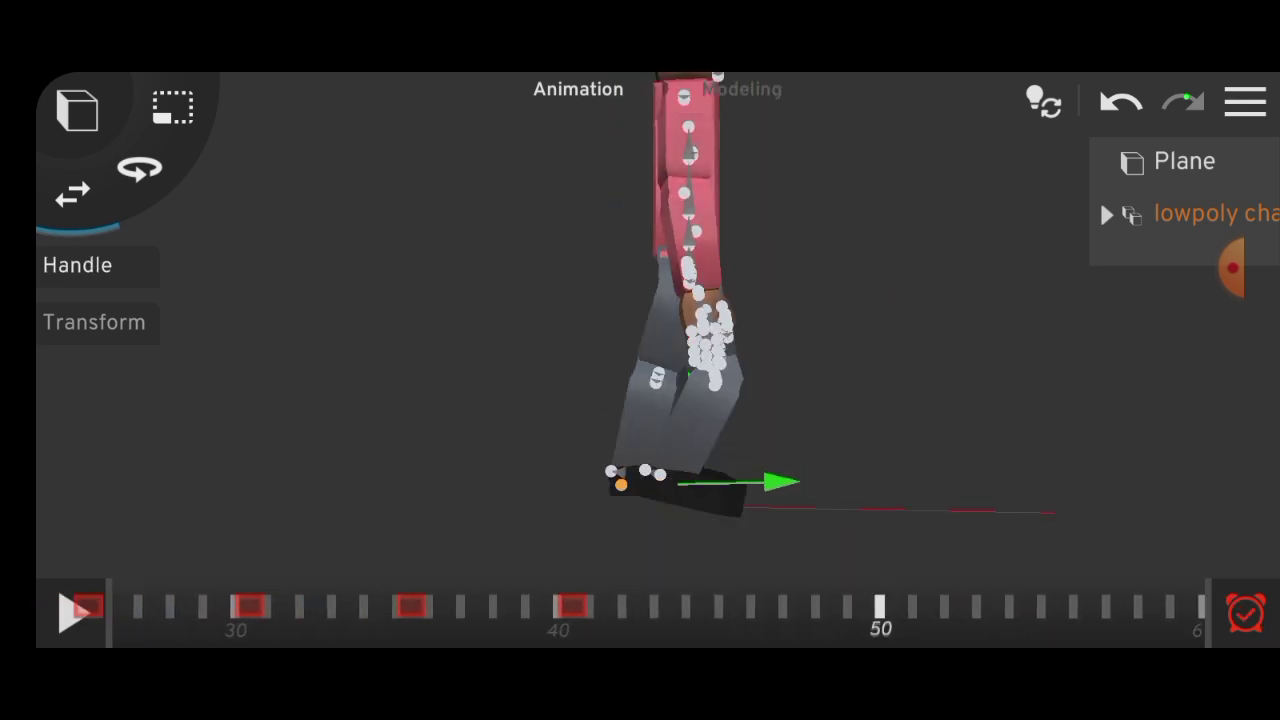
{"action": "left_click_drag", "start_coordinate": [640, 350], "coordinate": [640, 300]}
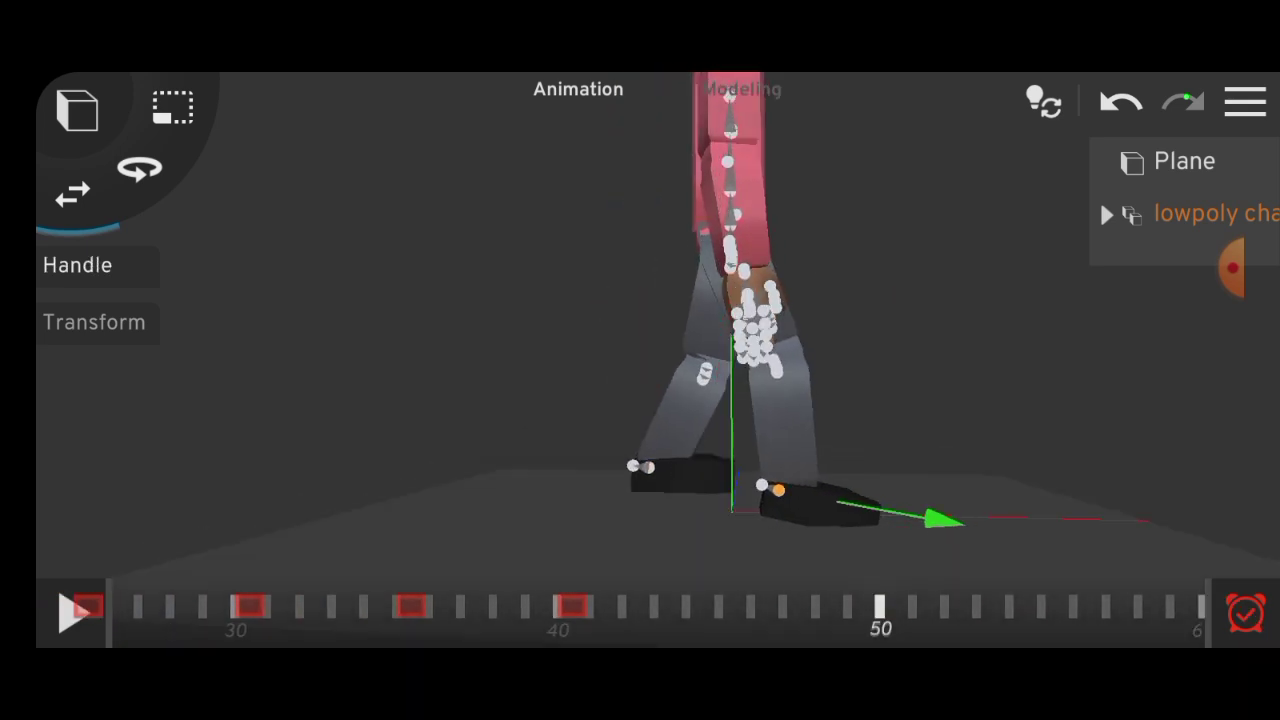
{"action": "left_click_drag", "start_coordinate": [701, 477], "coordinate": [732, 463]}
{"action": "mouse_move", "coordinate": [640, 350]}
{"action": "left_mouse_down"}
{"action": "mouse_move", "coordinate": [700, 350]}
{"action": "mouse_move", "coordinate": [500, 350]}
{"action": "mouse_move", "coordinate": [540, 340]}
{"action": "left_mouse_up"}
{"action": "left_click", "coordinate": [674, 457]}
{"action": "left_click", "coordinate": [139, 169]}
- Key frame 50 and shift the torso bone forward into the stride
{"action": "left_click", "coordinate": [697, 250]}
{"action": "left_click", "coordinate": [72, 194]}
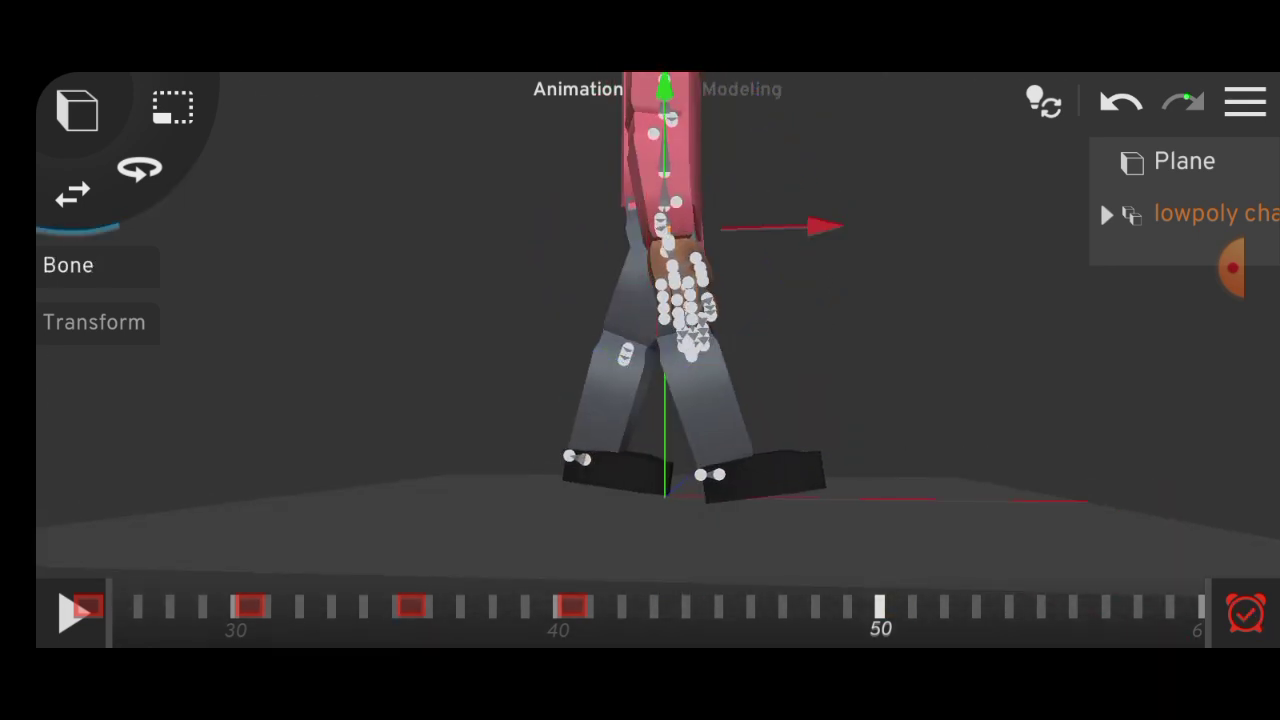
{"action": "left_click", "coordinate": [1246, 614]}
{"action": "mouse_move", "coordinate": [880, 607]}
{"action": "left_mouse_down"}
{"action": "mouse_move", "coordinate": [717, 607]}
{"action": "mouse_move", "coordinate": [880, 607]}
{"action": "left_mouse_up"}
{"action": "left_click_drag", "start_coordinate": [640, 350], "coordinate": [700, 350]}
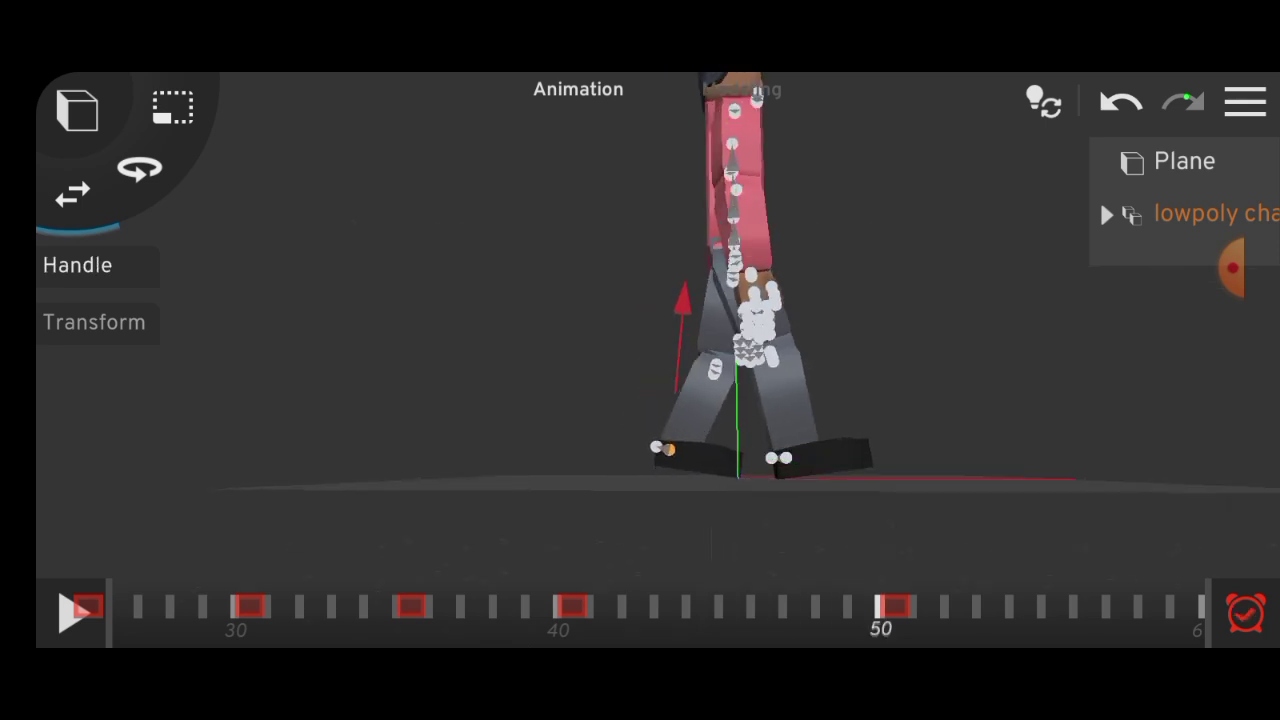
{"action": "scroll", "coordinate": [640, 350], "scroll_direction": "down", "scroll_amount": 3}
{"action": "left_click_drag", "start_coordinate": [880, 607], "coordinate": [587, 607]}
- Scrub through frames 44–57 and play back the extended walk cycle
{"action": "left_click_drag", "start_coordinate": [640, 350], "coordinate": [640, 300]}
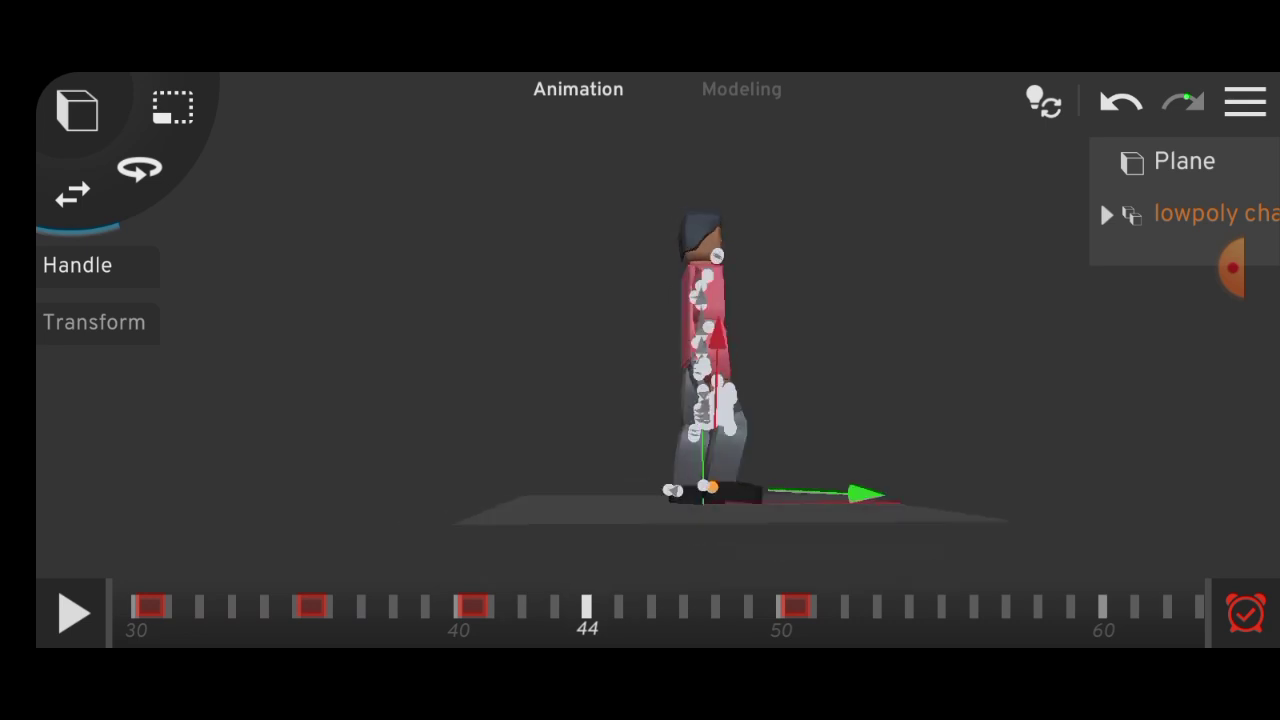
{"action": "left_click_drag", "start_coordinate": [587, 607], "coordinate": [849, 607]}
{"action": "left_click_drag", "start_coordinate": [500, 350], "coordinate": [700, 350]}
{"action": "scroll", "coordinate": [800, 350], "scroll_direction": "up", "scroll_amount": 3}
{"action": "left_click", "coordinate": [73, 613]}
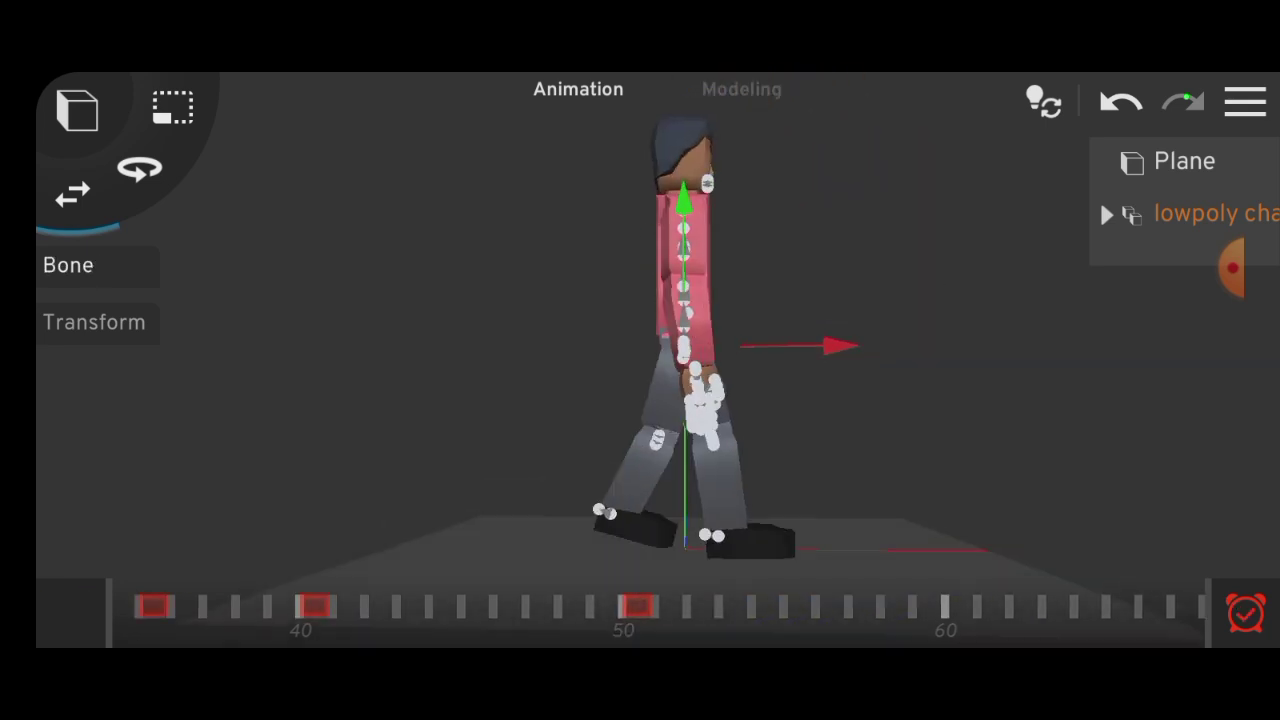
{"action": "left_click", "coordinate": [73, 613]}
{"action": "left_click_drag", "start_coordinate": [300, 607], "coordinate": [371, 607]}
{"action": "left_click_drag", "start_coordinate": [500, 350], "coordinate": [650, 350]}
{"action": "scroll", "coordinate": [640, 350], "scroll_direction": "up", "scroll_amount": 2}
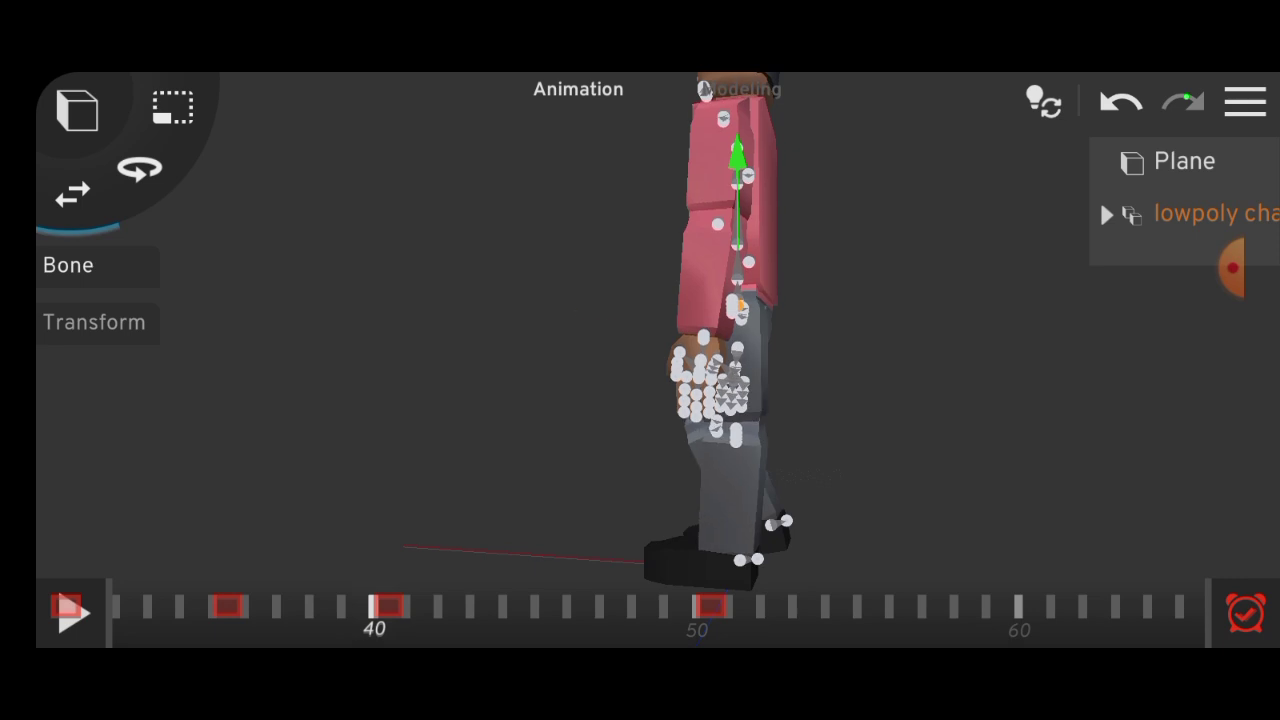
{"action": "left_click_drag", "start_coordinate": [371, 607], "coordinate": [502, 607]}
{"action": "scroll", "coordinate": [640, 350], "scroll_direction": "down", "scroll_amount": 2}
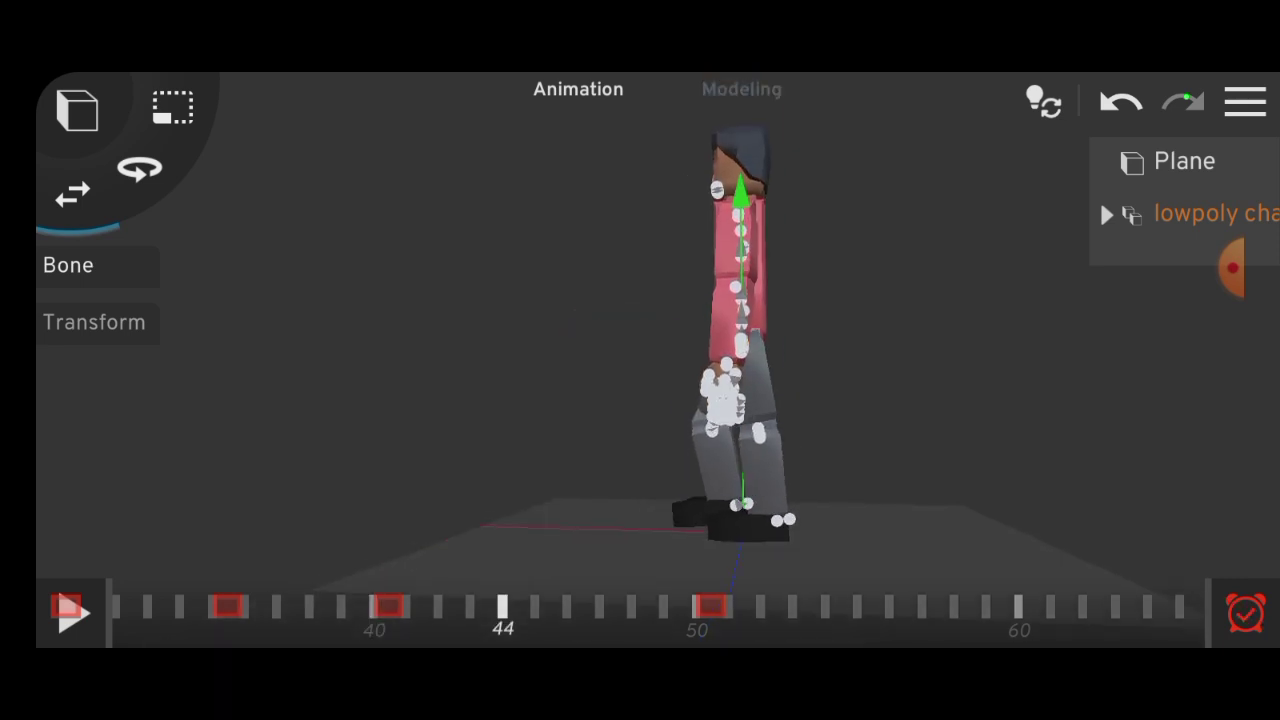
{"action": "left_click", "coordinate": [70, 613]}
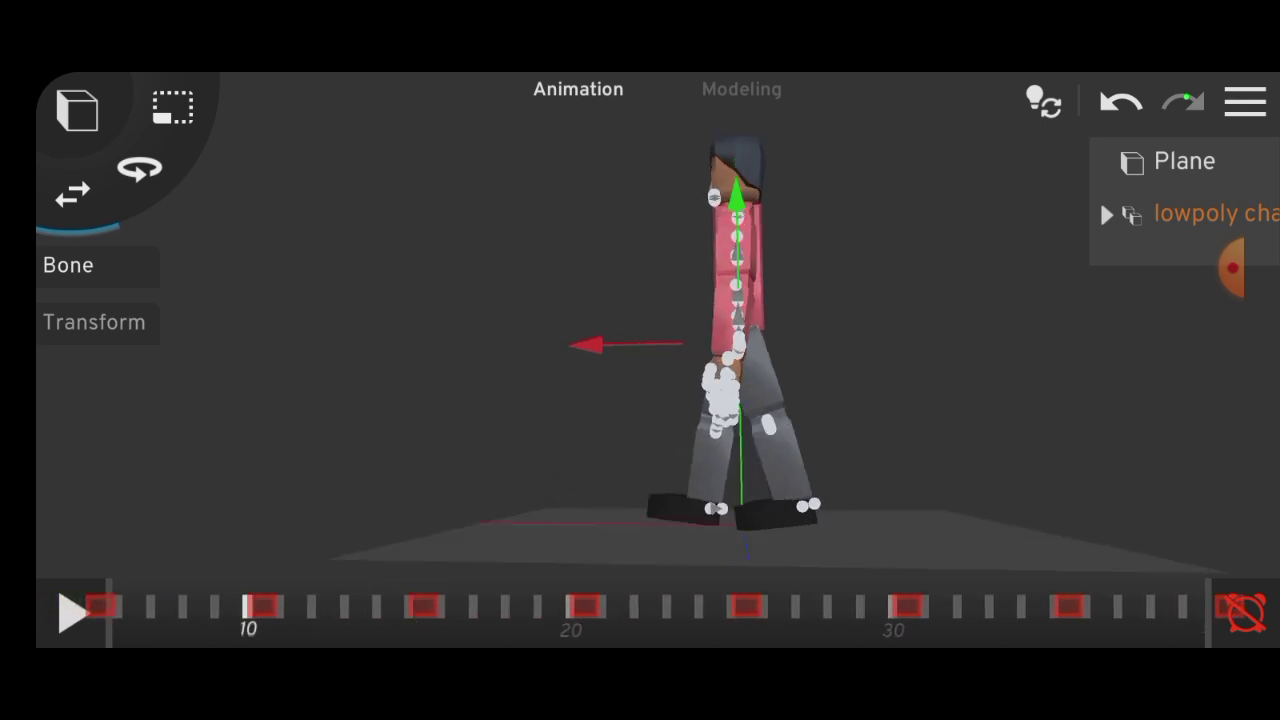
- Copy the walk keyframes and paste them at frame 55
{"action": "left_click", "coordinate": [306, 606]}
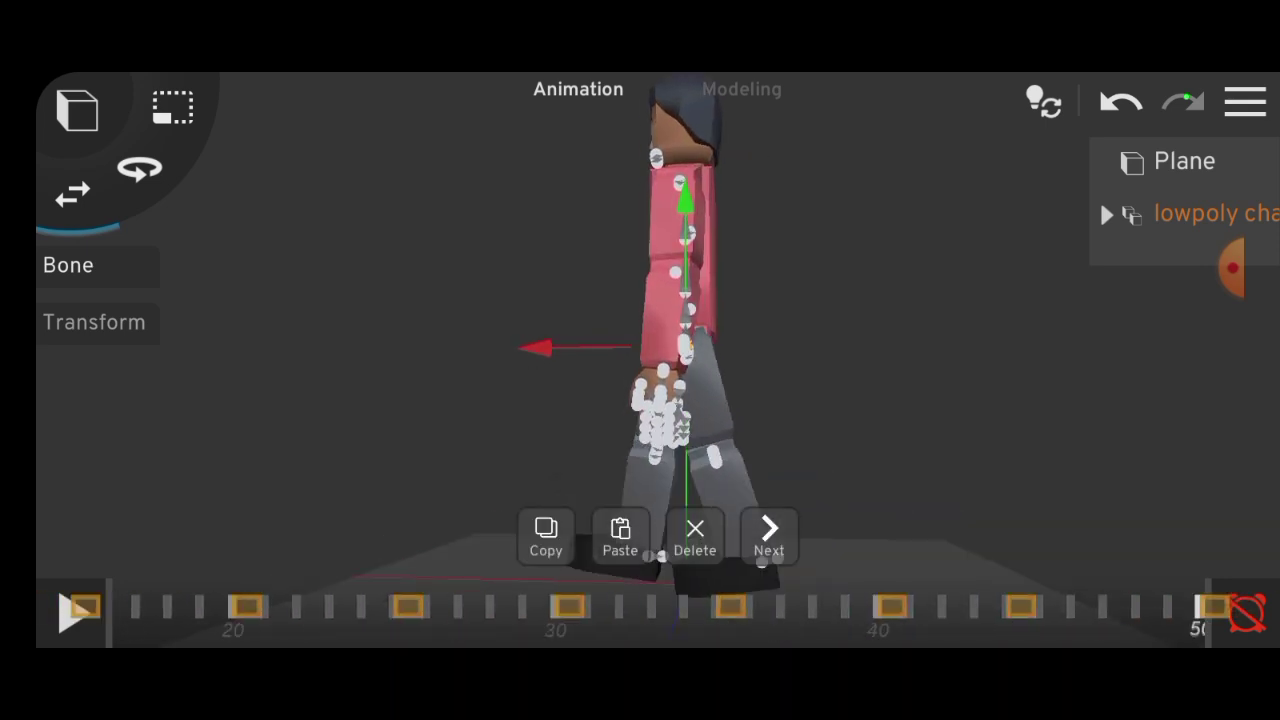
{"action": "left_click", "coordinate": [546, 536]}
{"action": "left_click", "coordinate": [662, 606]}
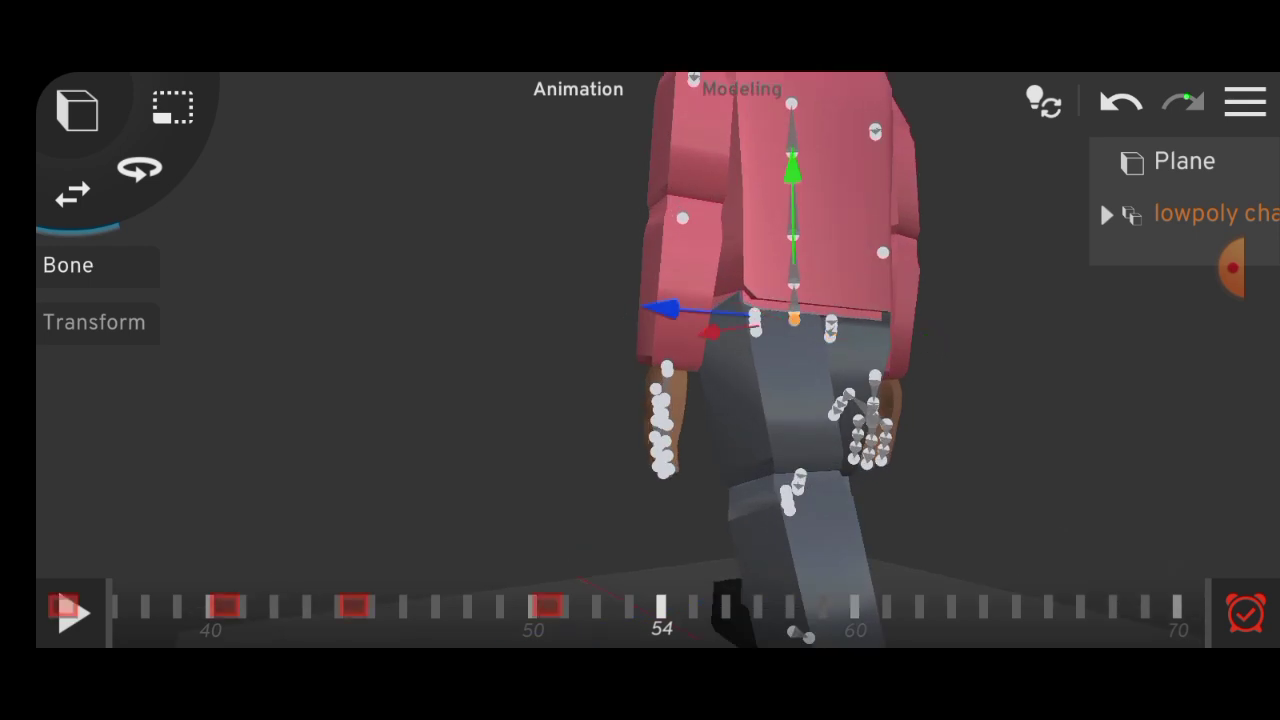
{"action": "left_click", "coordinate": [691, 606]}
{"action": "left_click", "coordinate": [619, 533]}
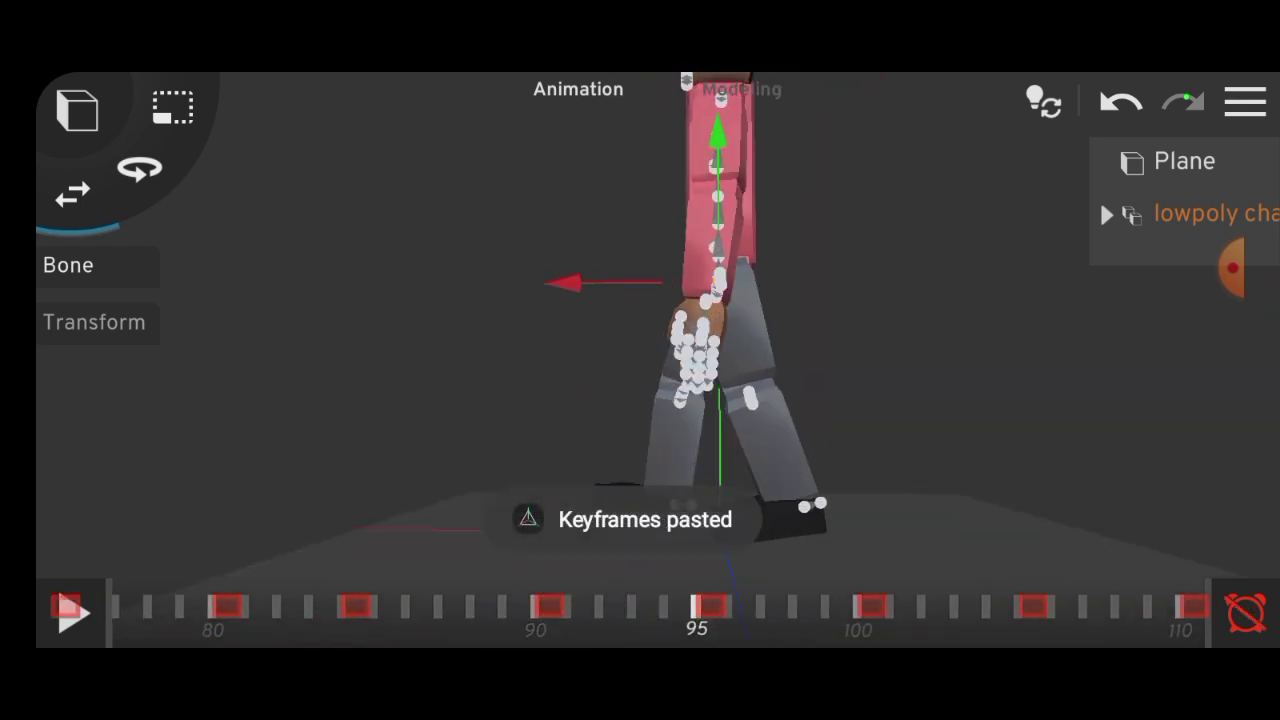
- Select the foot handle and copy its keyframe from the start of the animation
{"action": "left_click", "coordinate": [804, 507]}
{"action": "mouse_move", "coordinate": [400, 606]}
{"action": "left_mouse_down"}
{"action": "mouse_move", "coordinate": [900, 606]}
{"action": "mouse_move", "coordinate": [400, 606]}
{"action": "left_mouse_up"}
{"action": "left_click", "coordinate": [786, 606]}
{"action": "left_click", "coordinate": [703, 606]}
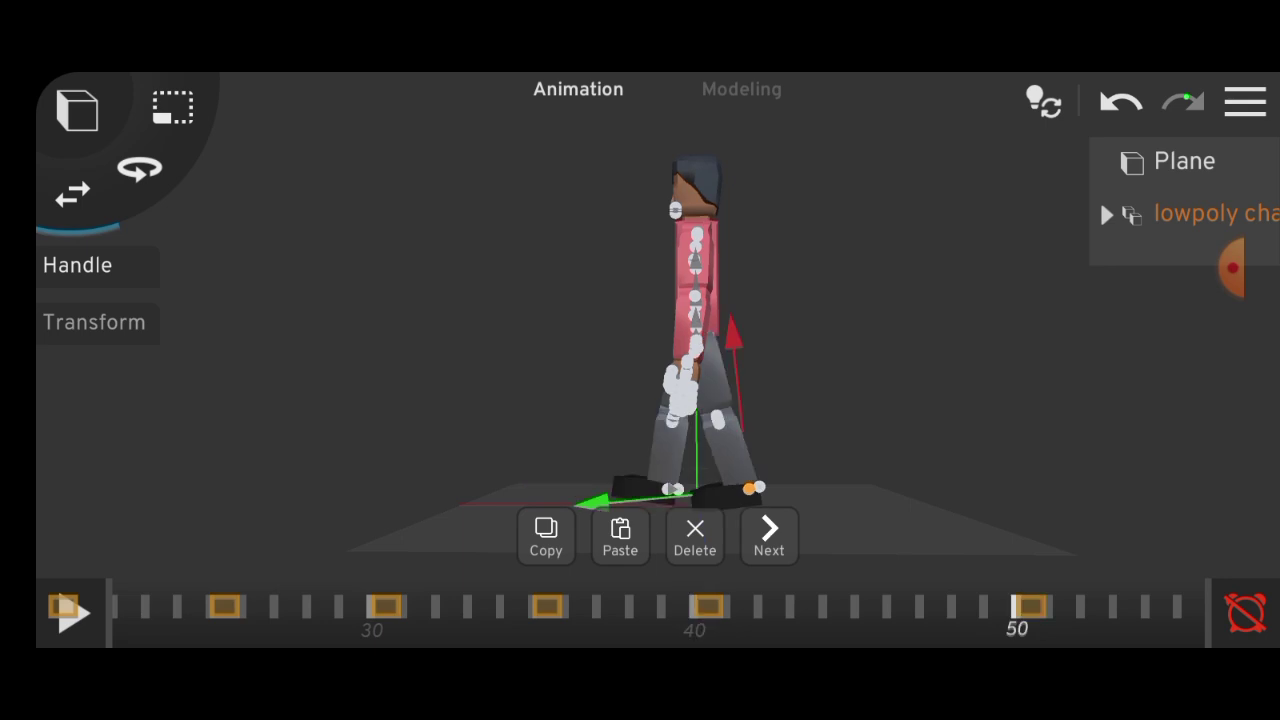
{"action": "left_click", "coordinate": [543, 534]}
- Paste the copied foot keyframes at frame 55
{"action": "scroll", "coordinate": [700, 330], "scroll_direction": "up", "scroll_amount": 3}
{"action": "left_click", "coordinate": [986, 606]}
{"action": "left_click_drag", "start_coordinate": [900, 606], "coordinate": [780, 606]}
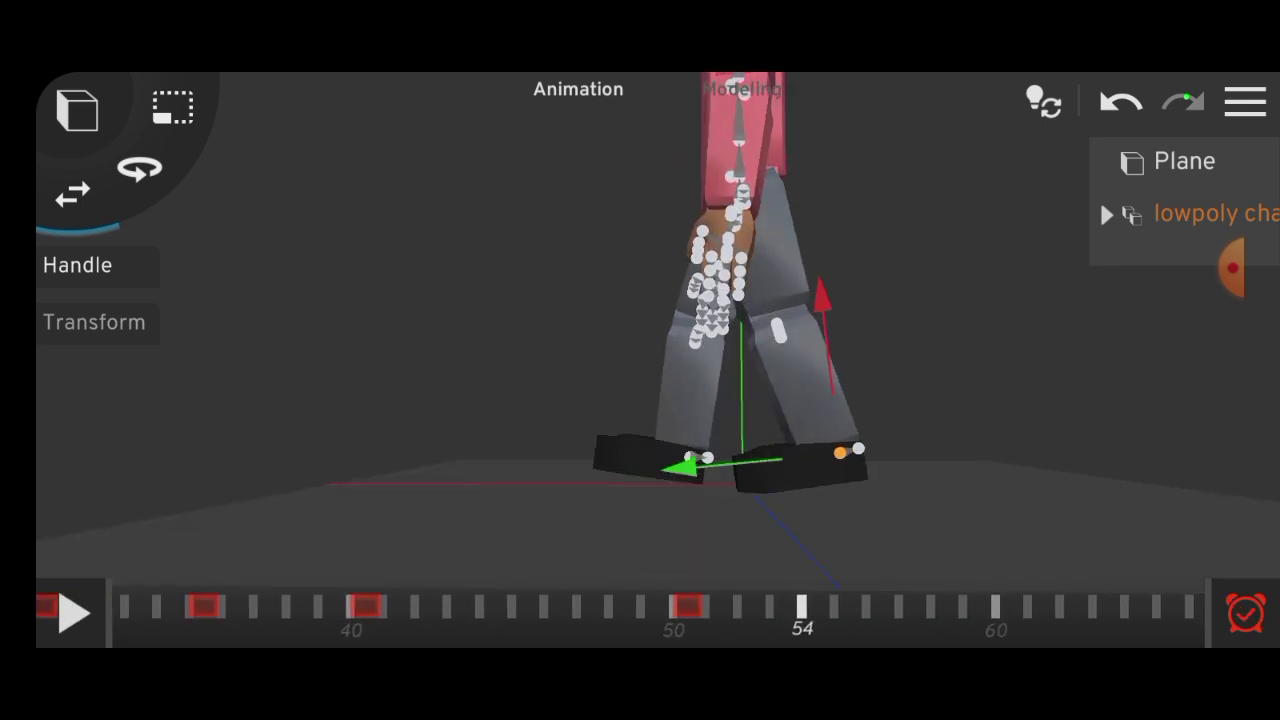
{"action": "left_click", "coordinate": [620, 537]}
- Switch the foot handle to rotation at frame 45
{"action": "mouse_move", "coordinate": [1000, 606]}
{"action": "left_mouse_down"}
{"action": "mouse_move", "coordinate": [300, 606]}
{"action": "mouse_move", "coordinate": [1100, 606]}
{"action": "left_mouse_up"}
{"action": "scroll", "coordinate": [760, 330], "scroll_direction": "up", "scroll_amount": 2}
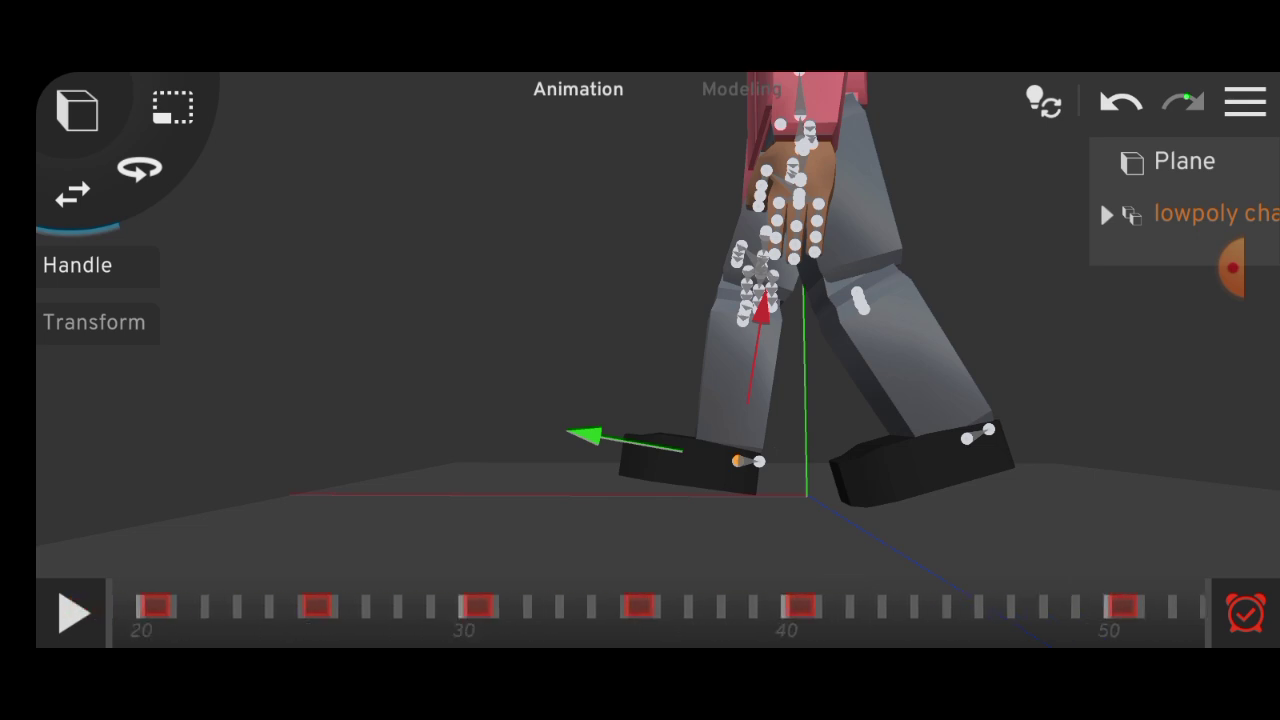
{"action": "scroll", "coordinate": [730, 330], "scroll_direction": "down", "scroll_amount": 3}
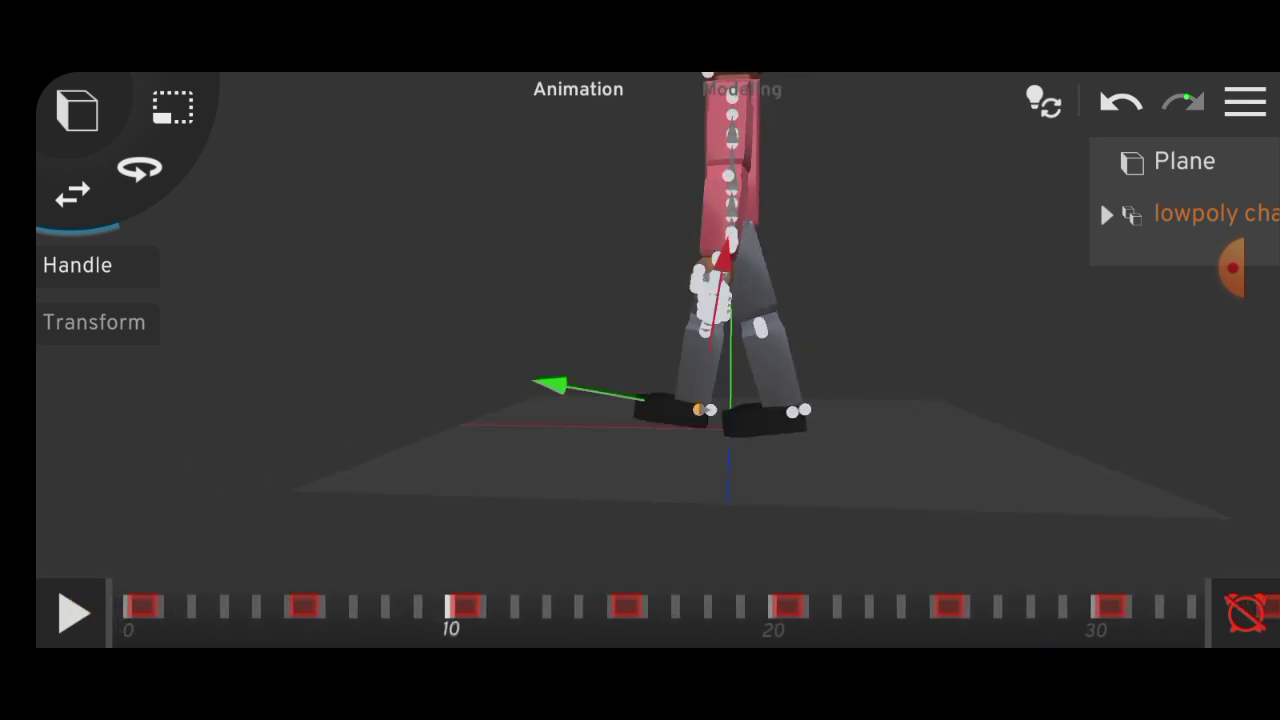
{"action": "left_click_drag", "start_coordinate": [444, 606], "coordinate": [734, 606]}
{"action": "scroll", "coordinate": [760, 330], "scroll_direction": "up", "scroll_amount": 2}
{"action": "left_click", "coordinate": [766, 606]}
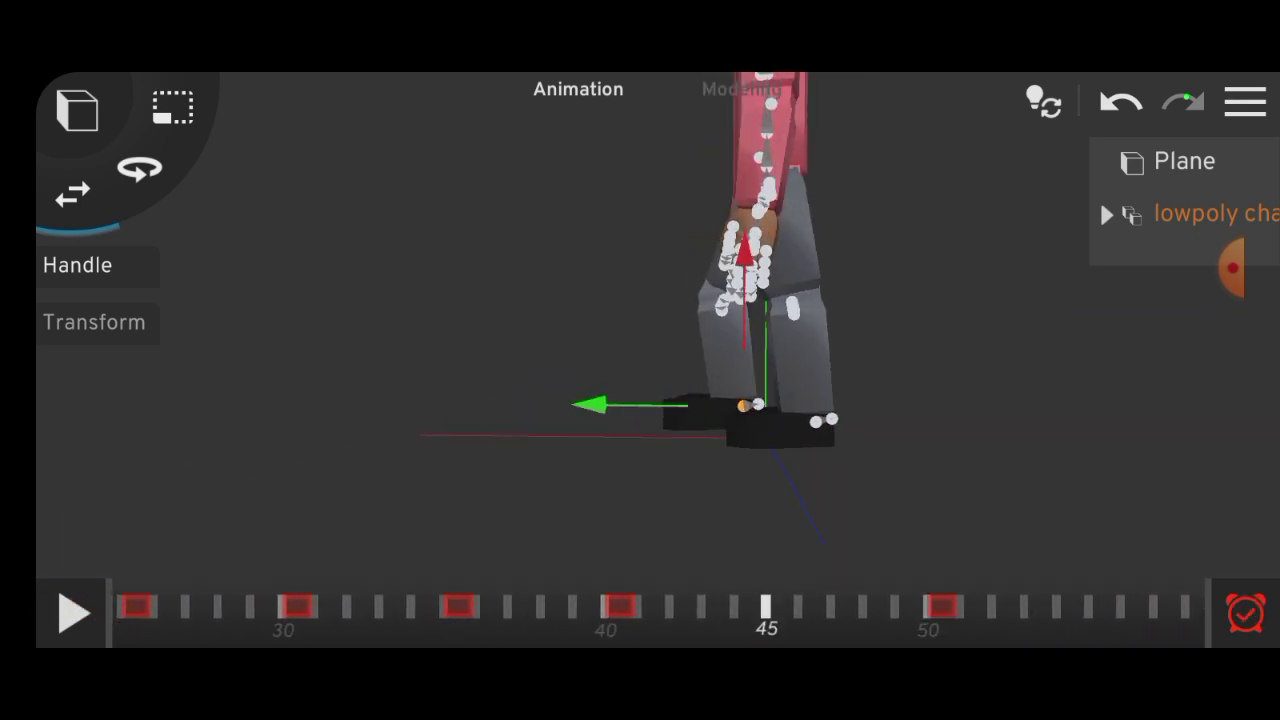
{"action": "left_click", "coordinate": [139, 169]}
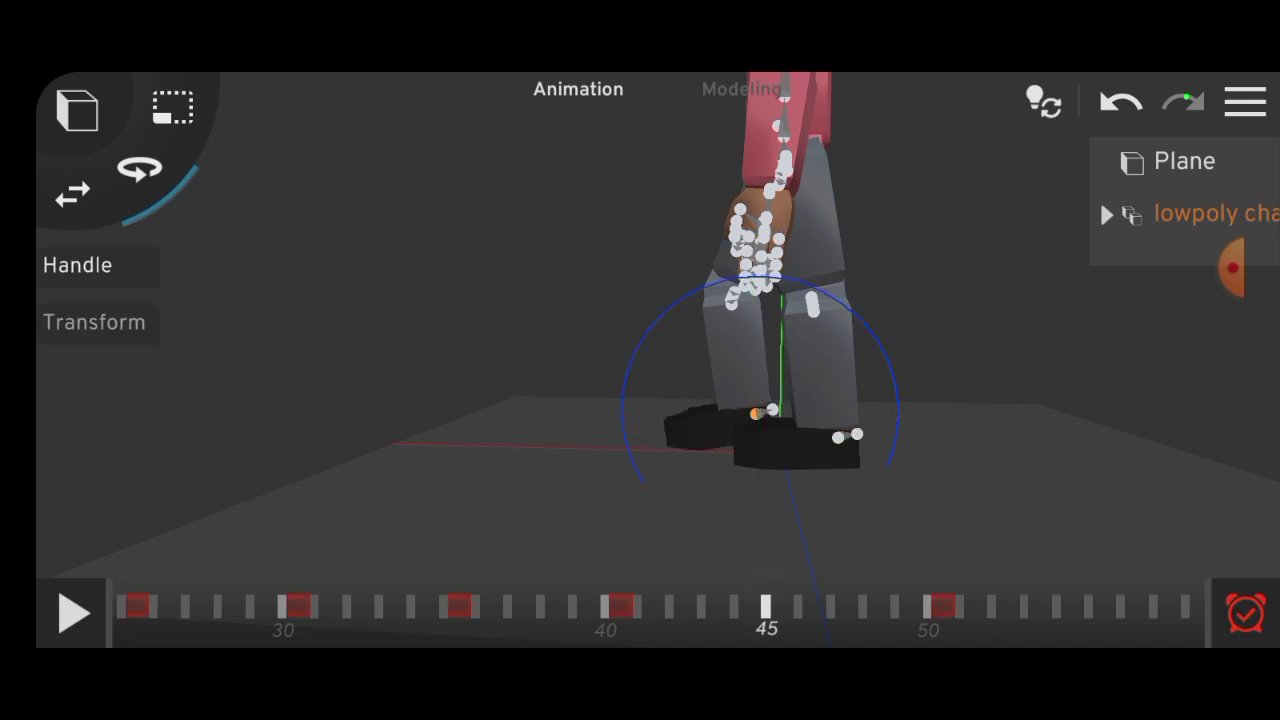
- Copy the foot keyframes and paste them at frame 54
{"action": "left_click_drag", "start_coordinate": [150, 606], "coordinate": [1190, 606]}
{"action": "left_click", "coordinate": [842, 606]}
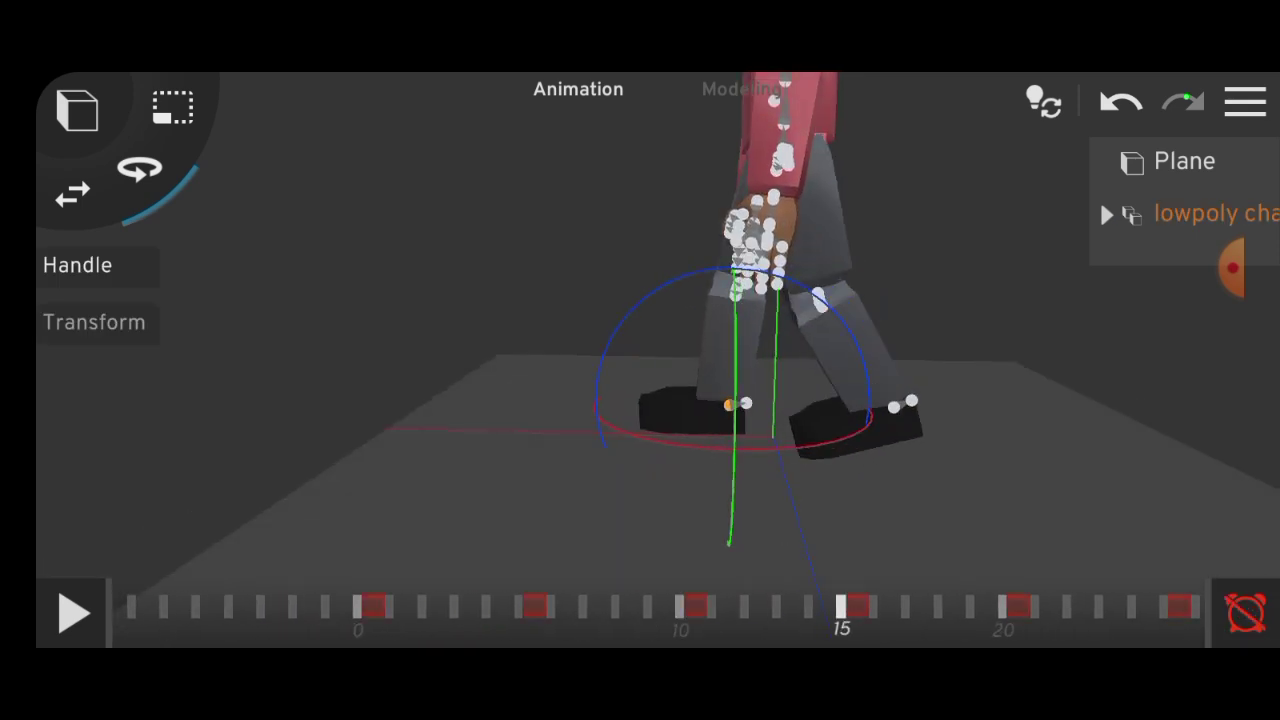
{"action": "left_click_drag", "start_coordinate": [1000, 606], "coordinate": [195, 606]}
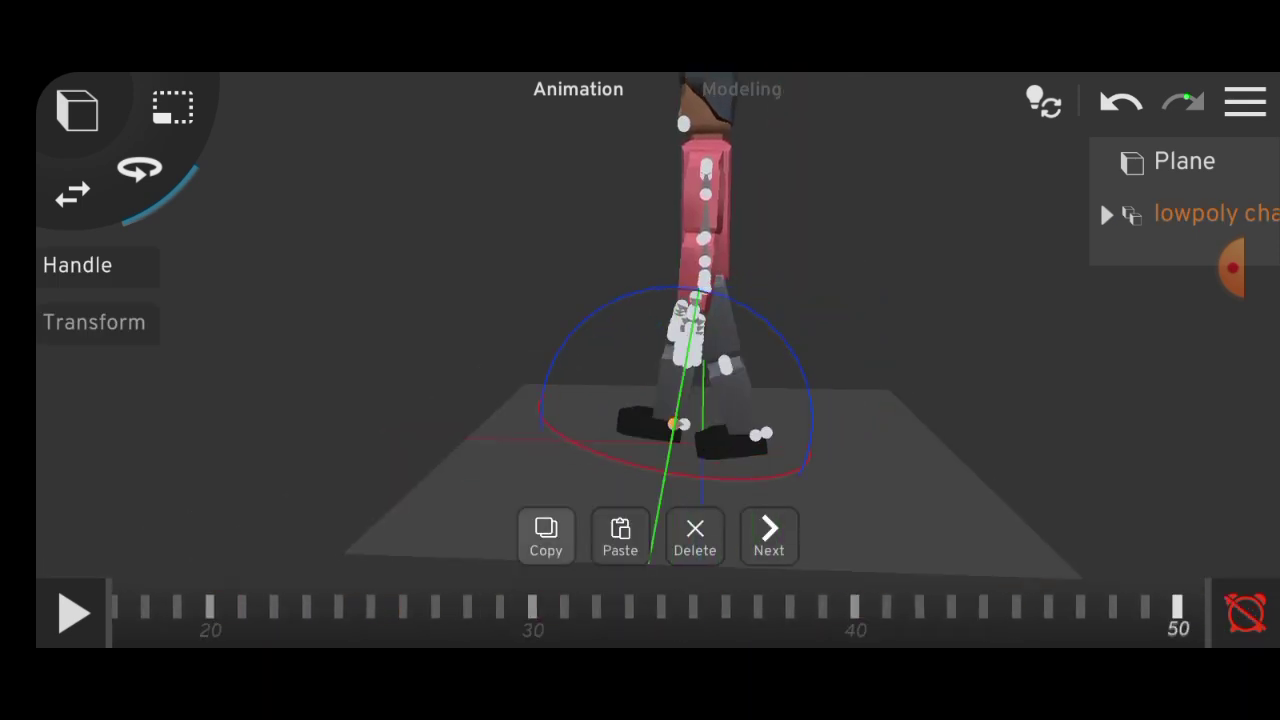
{"action": "left_click", "coordinate": [546, 537]}
{"action": "left_click_drag", "start_coordinate": [1178, 606], "coordinate": [680, 606]}
{"action": "left_click", "coordinate": [809, 606]}
{"action": "left_click", "coordinate": [657, 551]}
- Paste the foot keyframes at frame 95 and play the walk back
{"action": "left_click_drag", "start_coordinate": [1000, 606], "coordinate": [450, 606]}
{"action": "left_click_drag", "start_coordinate": [1100, 606], "coordinate": [500, 606]}
{"action": "left_click", "coordinate": [751, 606]}
{"action": "left_click_drag", "start_coordinate": [751, 606], "coordinate": [638, 606]}
{"action": "left_click", "coordinate": [73, 613]}
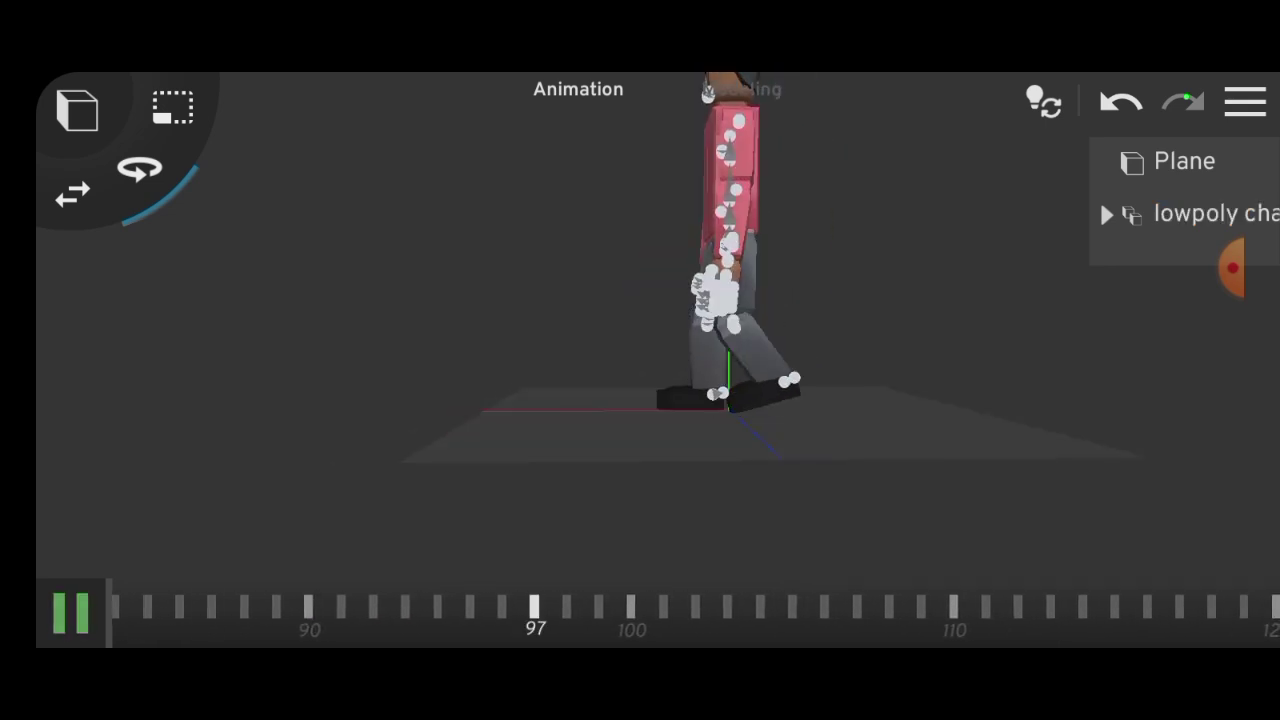
- Stop playback, select the hand handle and copy its keyframe at frame 10
{"action": "left_click", "coordinate": [73, 613]}
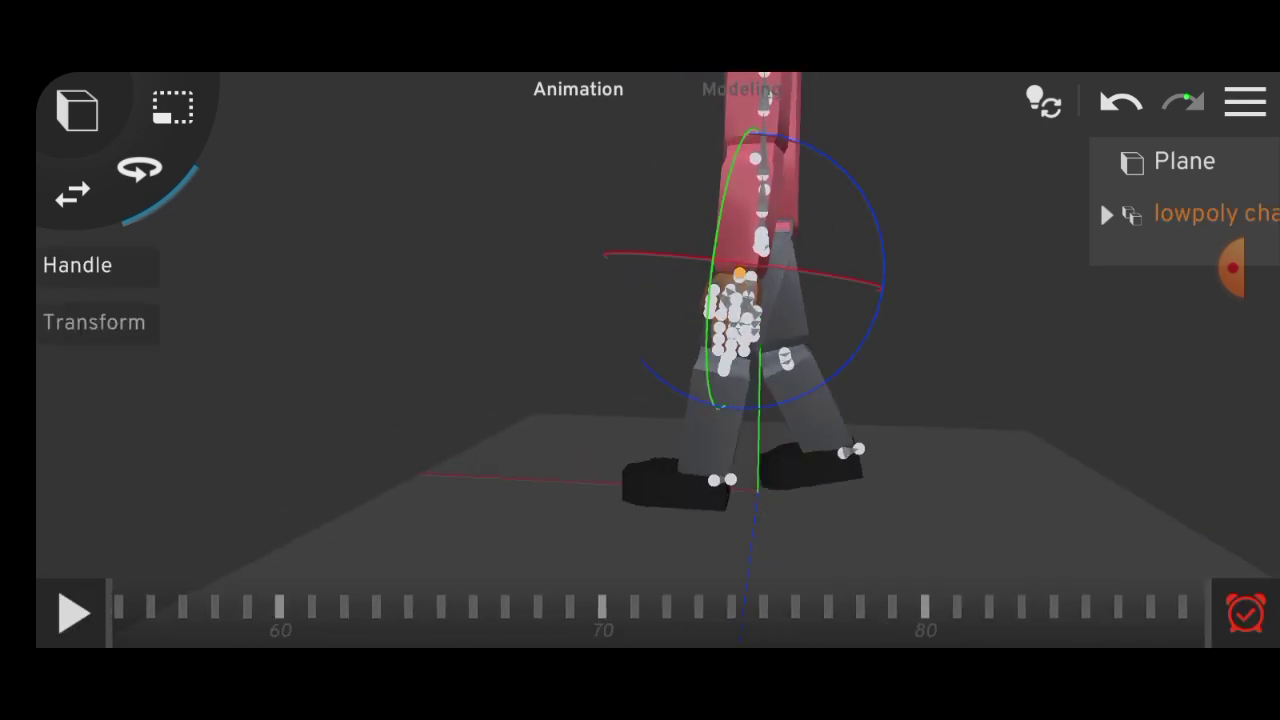
{"action": "left_click_drag", "start_coordinate": [200, 606], "coordinate": [1100, 606]}
{"action": "left_click", "coordinate": [693, 606]}
{"action": "left_click_drag", "start_coordinate": [855, 606], "coordinate": [690, 606]}
{"action": "left_click_drag", "start_coordinate": [400, 300], "coordinate": [250, 300]}
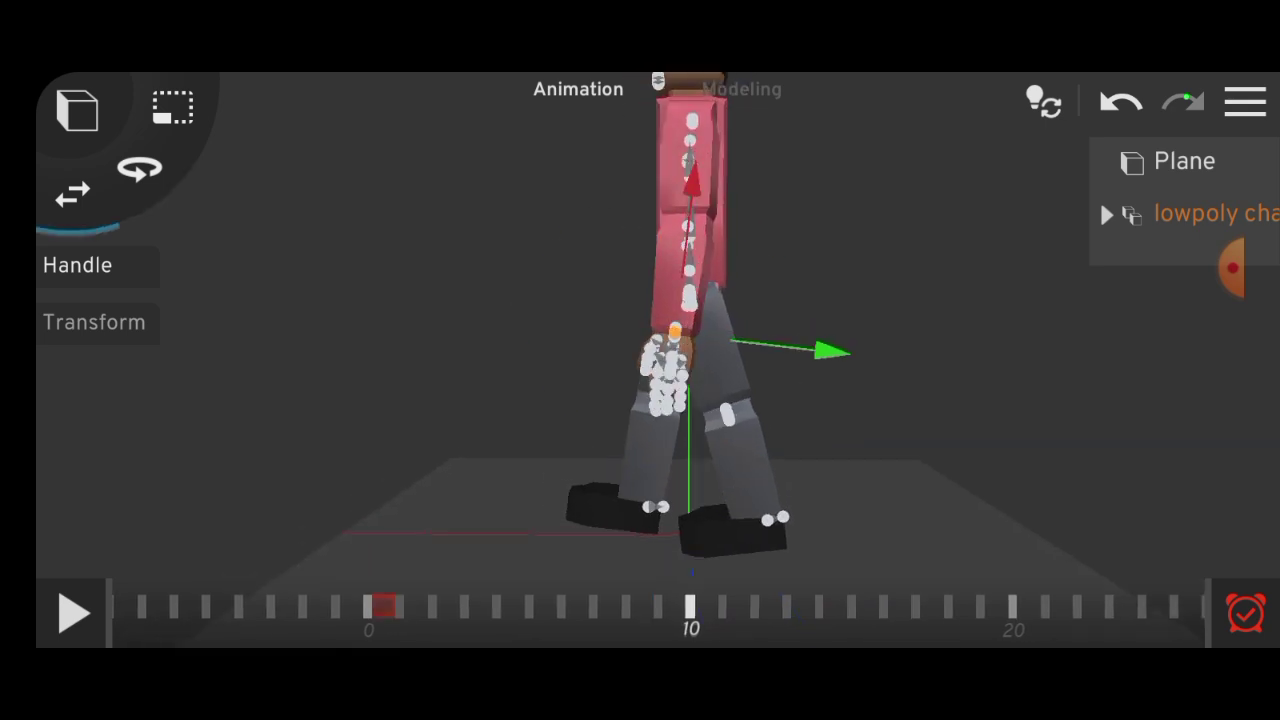
{"action": "left_click_drag", "start_coordinate": [1100, 606], "coordinate": [631, 606]}
{"action": "left_click", "coordinate": [865, 606]}
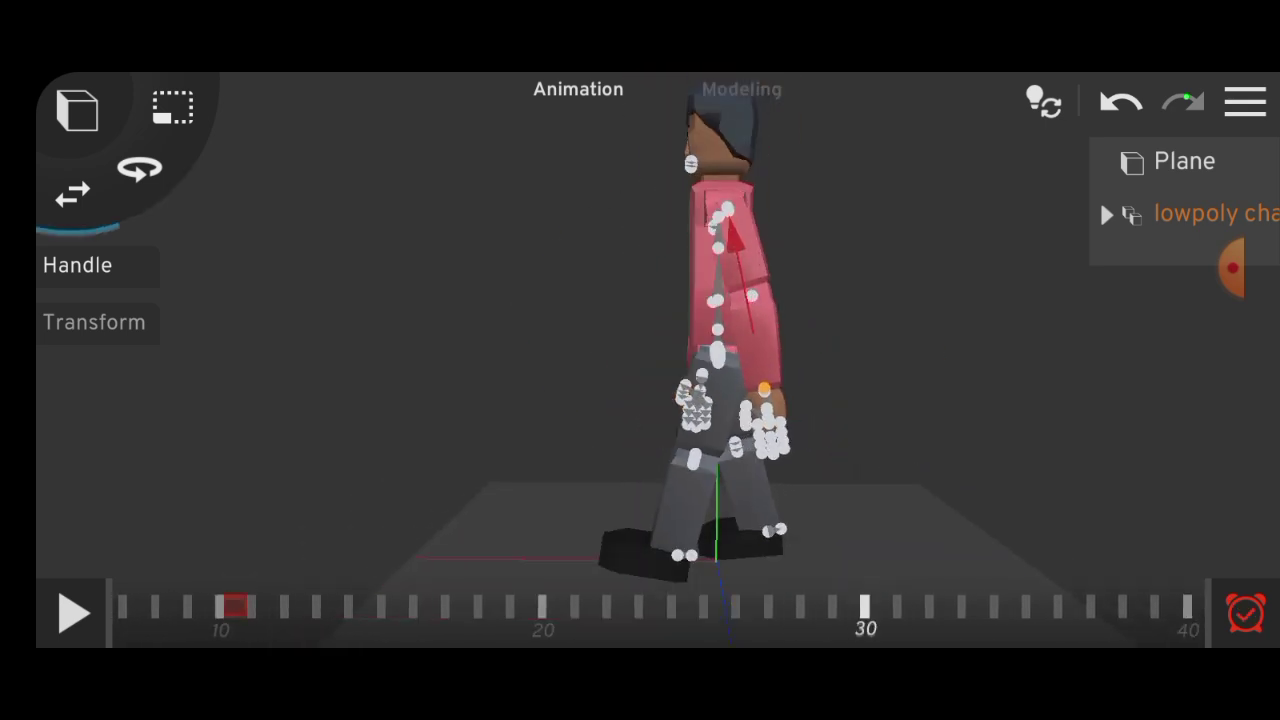
{"action": "left_click", "coordinate": [296, 606]}
{"action": "left_click_drag", "start_coordinate": [900, 606], "coordinate": [600, 606]}
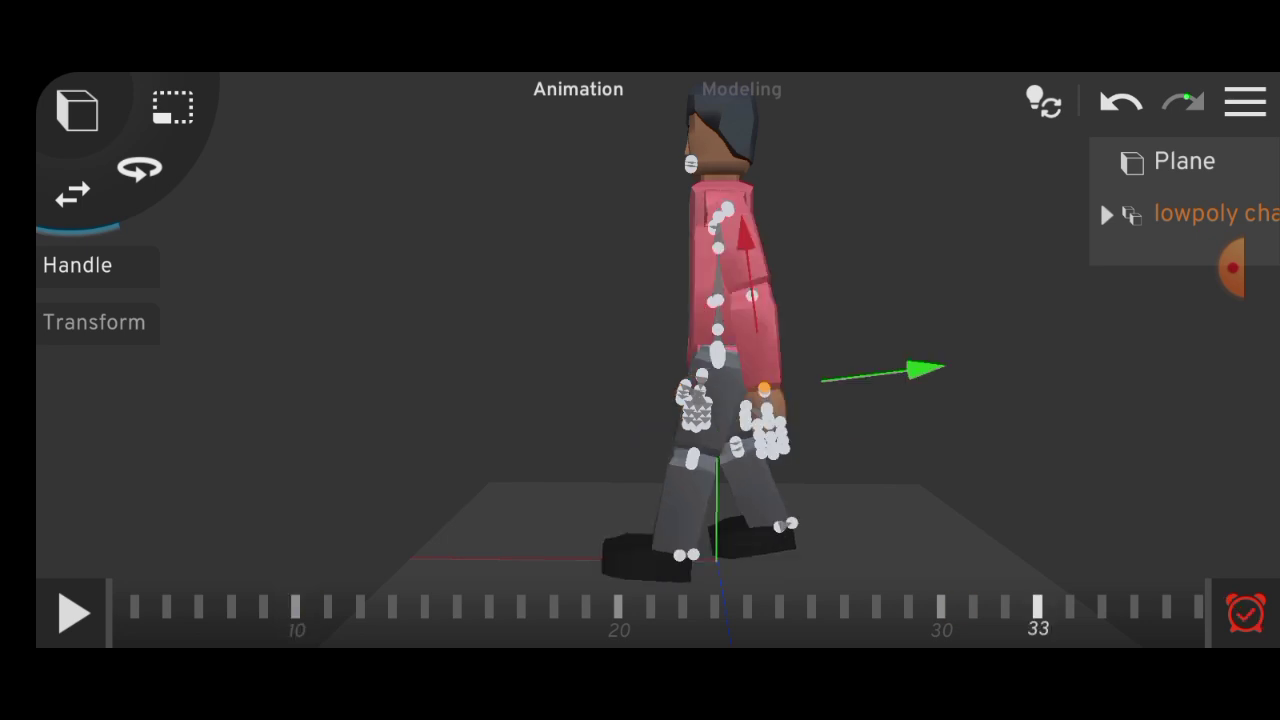
{"action": "left_click", "coordinate": [546, 535]}
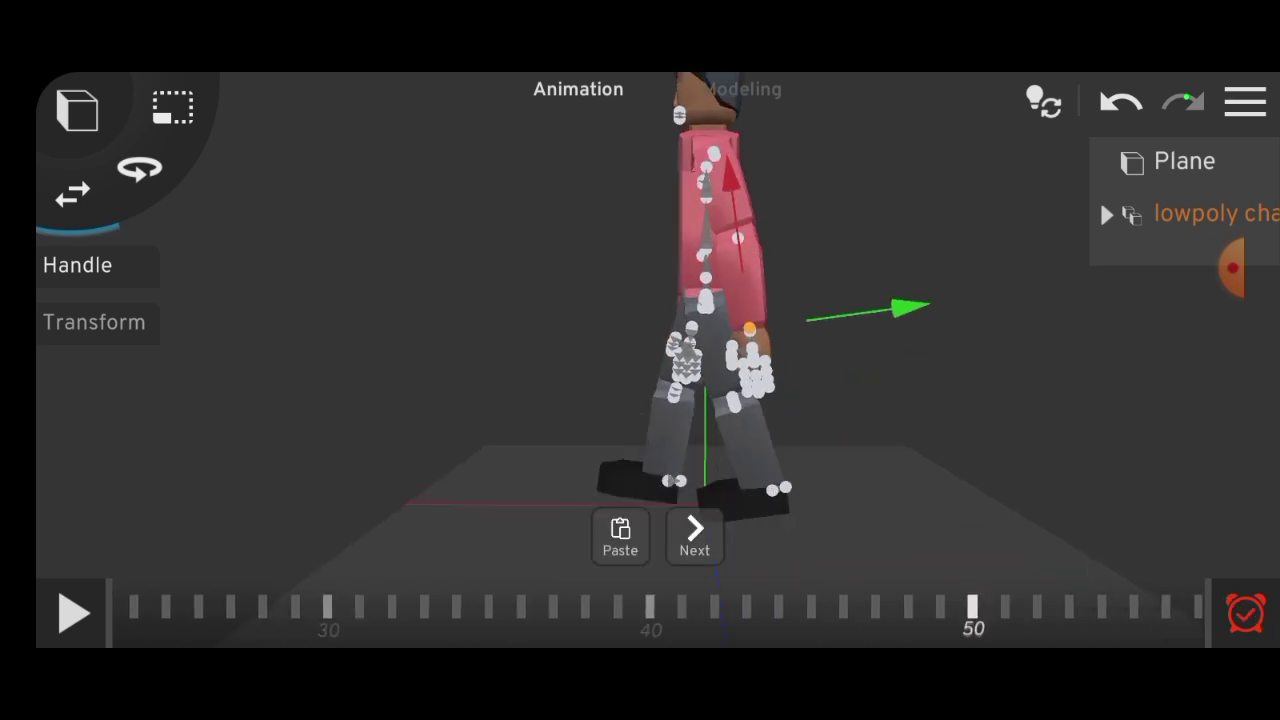
- Paste the hand keyframes at frames 50, 90 and 130
{"action": "left_click", "coordinate": [620, 537]}
{"action": "left_click_drag", "start_coordinate": [900, 610], "coordinate": [500, 610]}
{"action": "left_click", "coordinate": [803, 607]}
{"action": "left_click", "coordinate": [617, 535]}
{"action": "left_click_drag", "start_coordinate": [900, 610], "coordinate": [500, 610]}
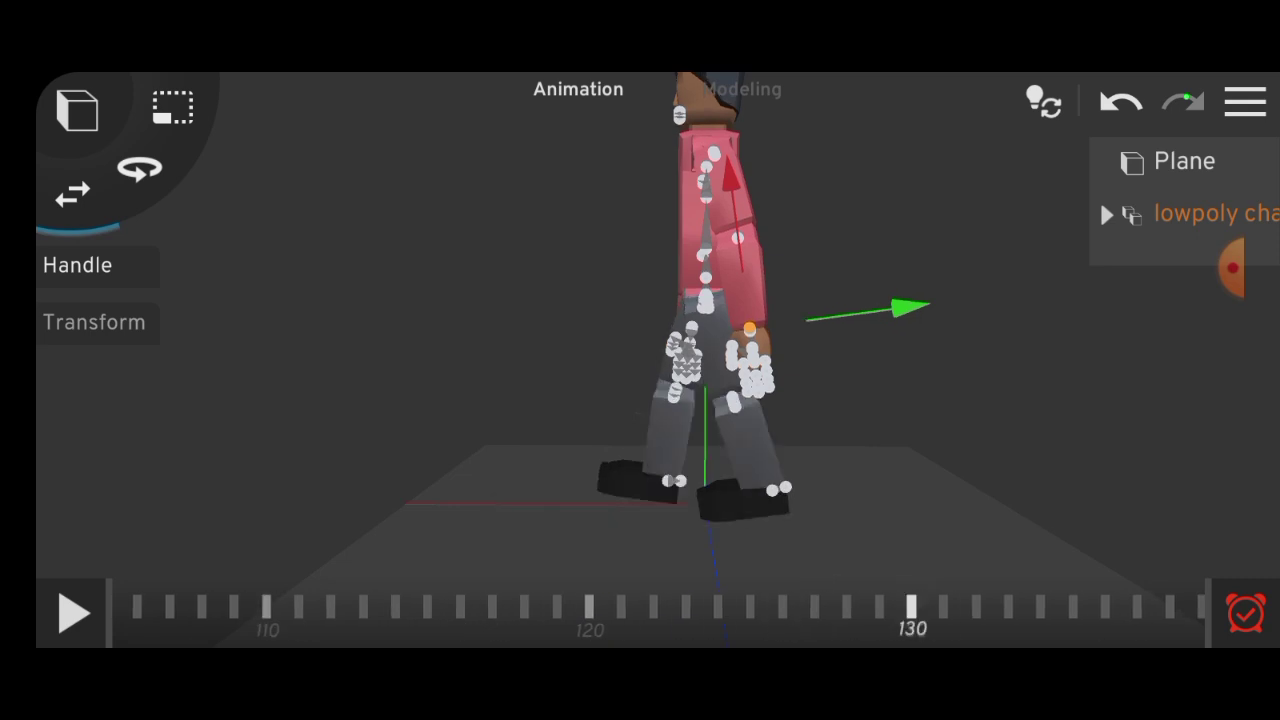
{"action": "left_click", "coordinate": [620, 537]}
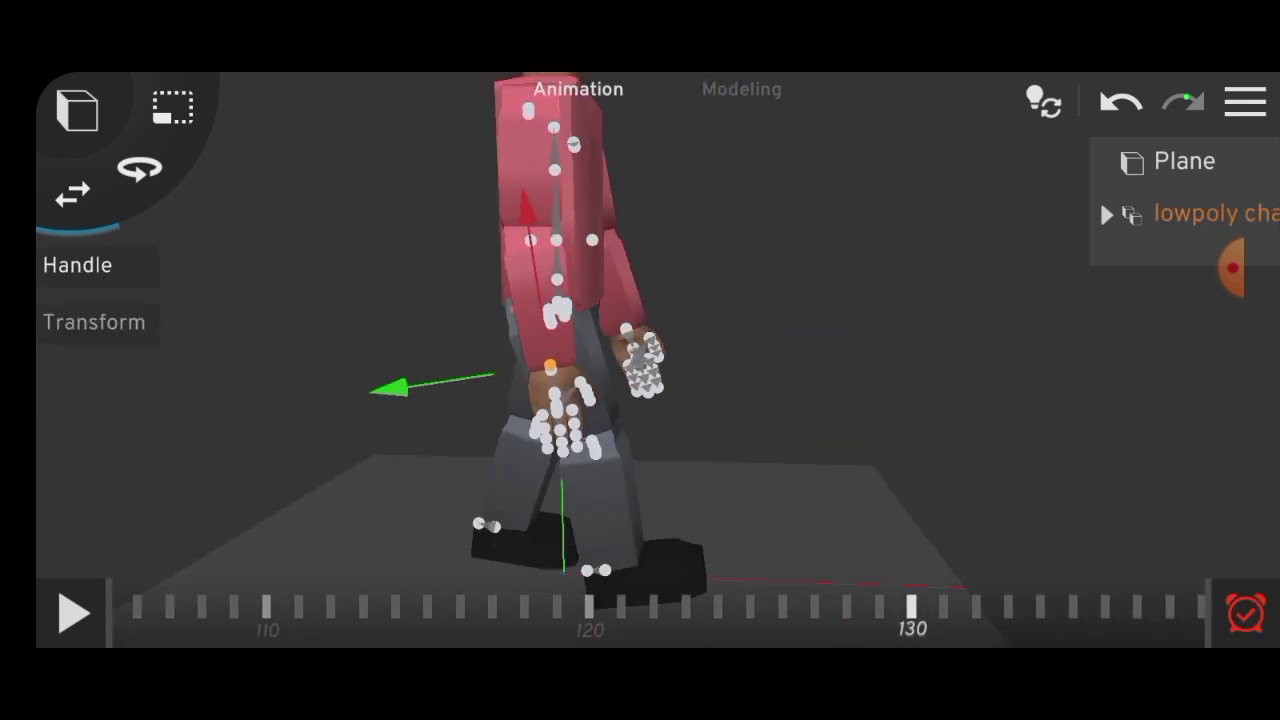
{"action": "left_click", "coordinate": [1233, 267]}
{"action": "left_click_drag", "start_coordinate": [760, 610], "coordinate": [525, 610]}
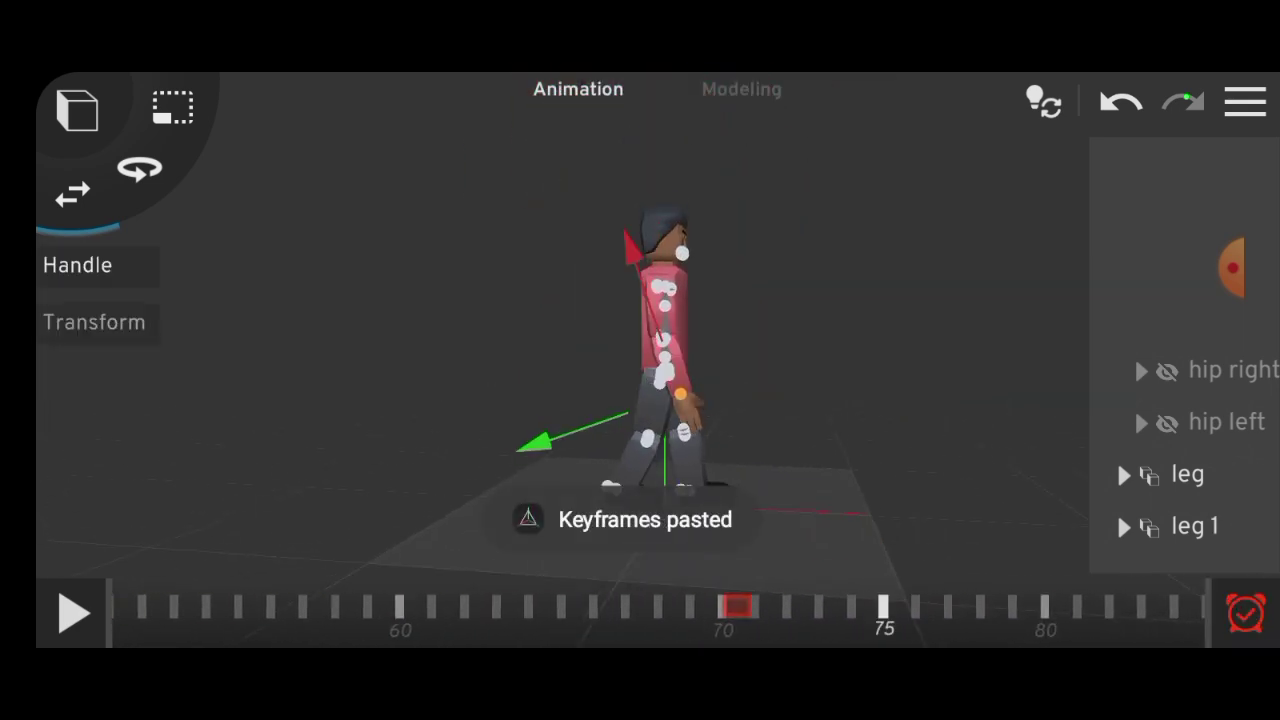
- Paste the keyframes at frame 90 and preview the walk cycle
{"action": "left_click", "coordinate": [692, 607]}
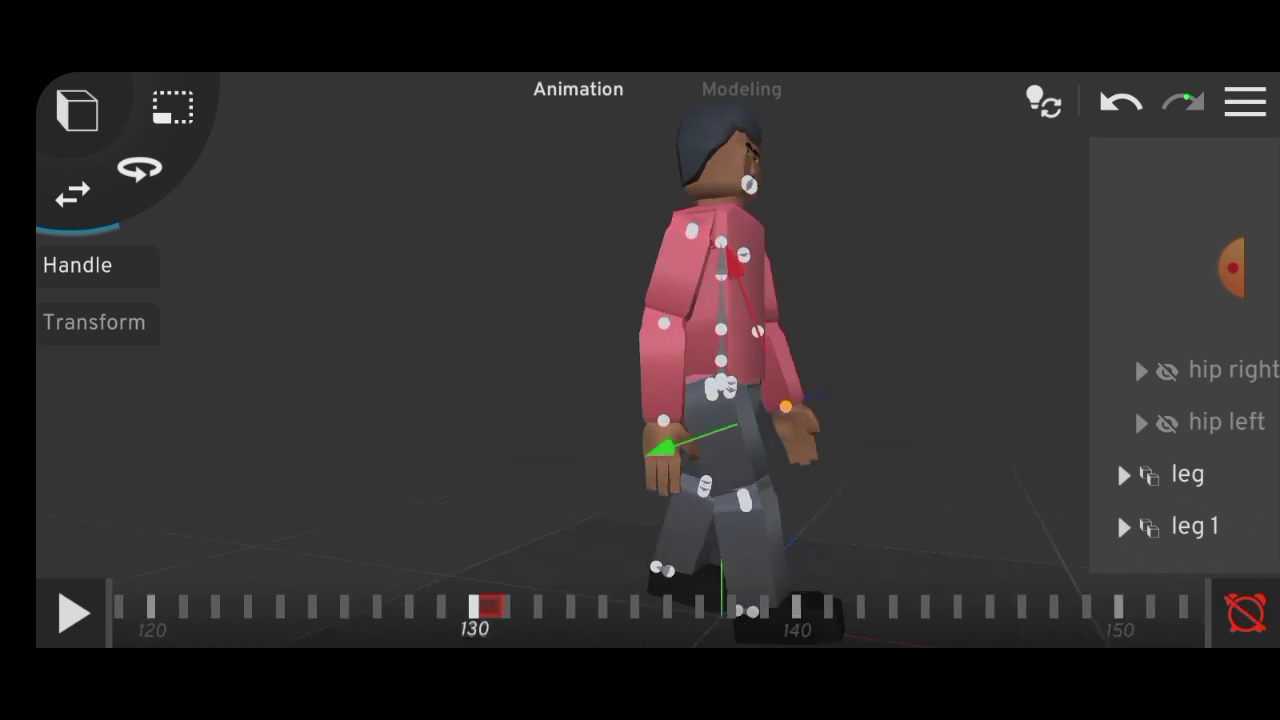
{"action": "left_click", "coordinate": [73, 612]}
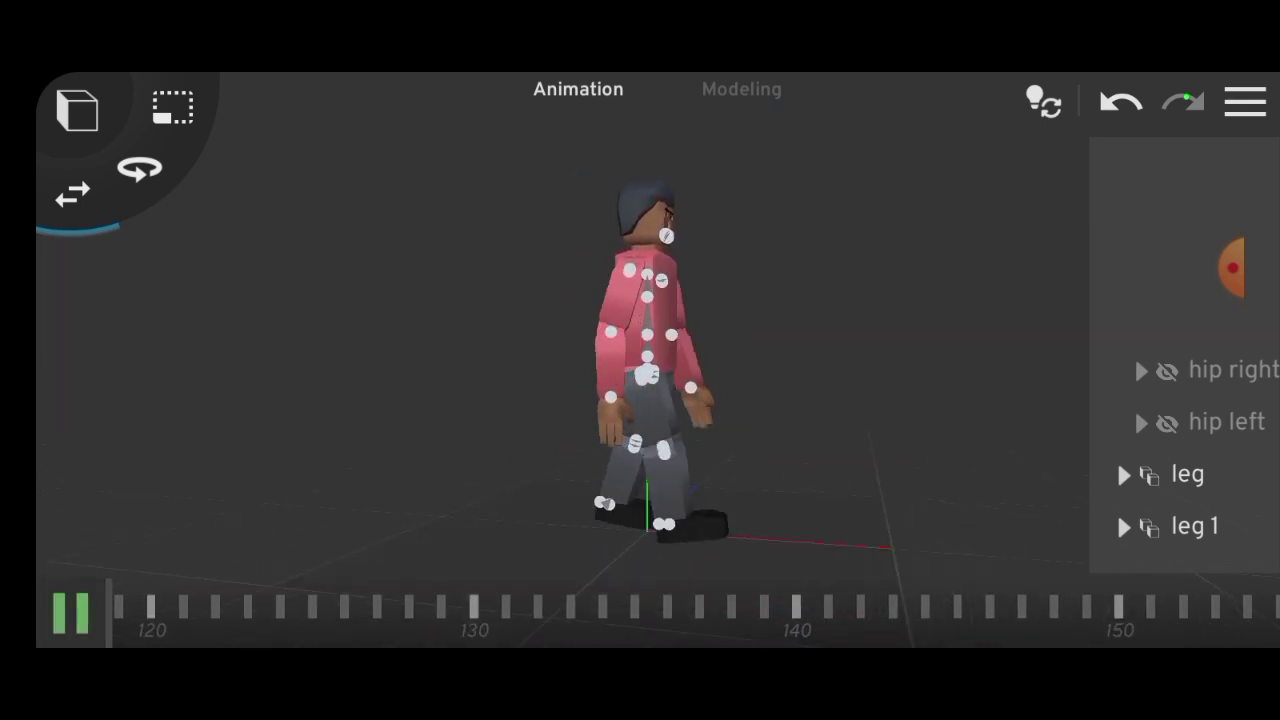
{"action": "left_click", "coordinate": [1245, 102]}
- Set the render framerate to 40, then replay the walk preview
{"action": "left_click", "coordinate": [1143, 311]}
{"action": "left_click", "coordinate": [443, 514]}
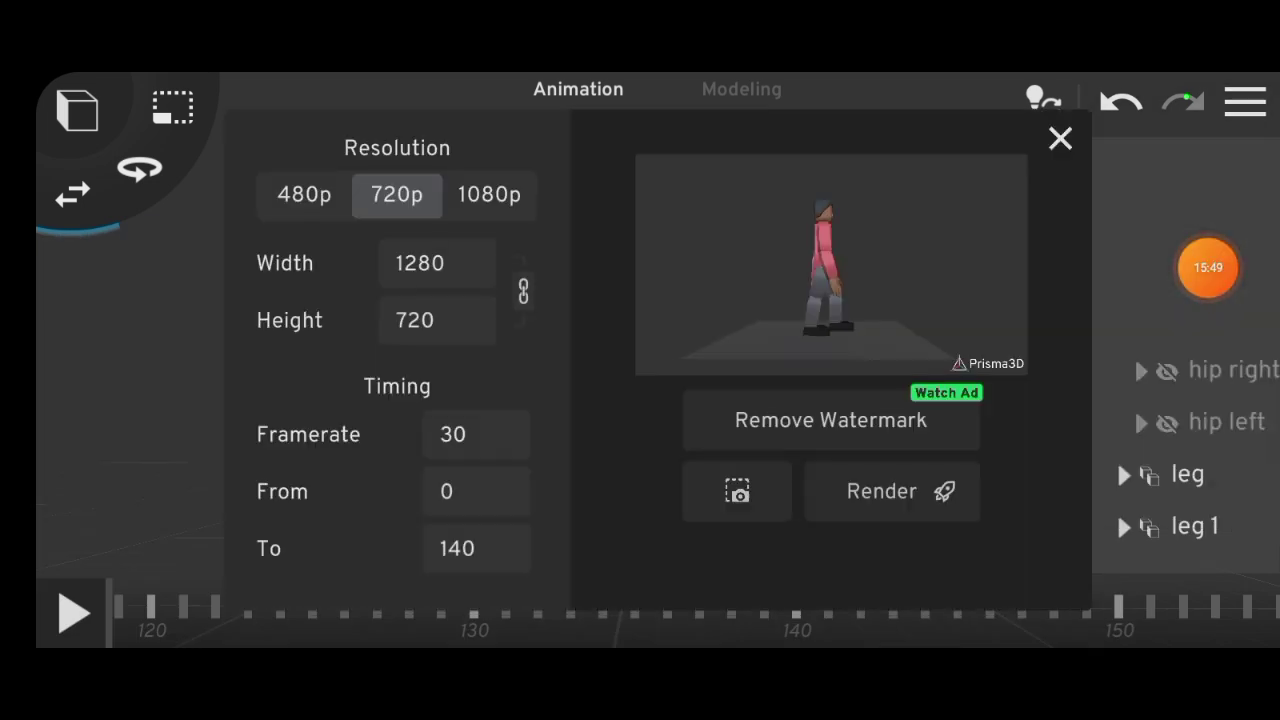
{"action": "left_click", "coordinate": [457, 434]}
{"action": "type", "text": "40"}
{"action": "left_click", "coordinate": [1129, 286]}
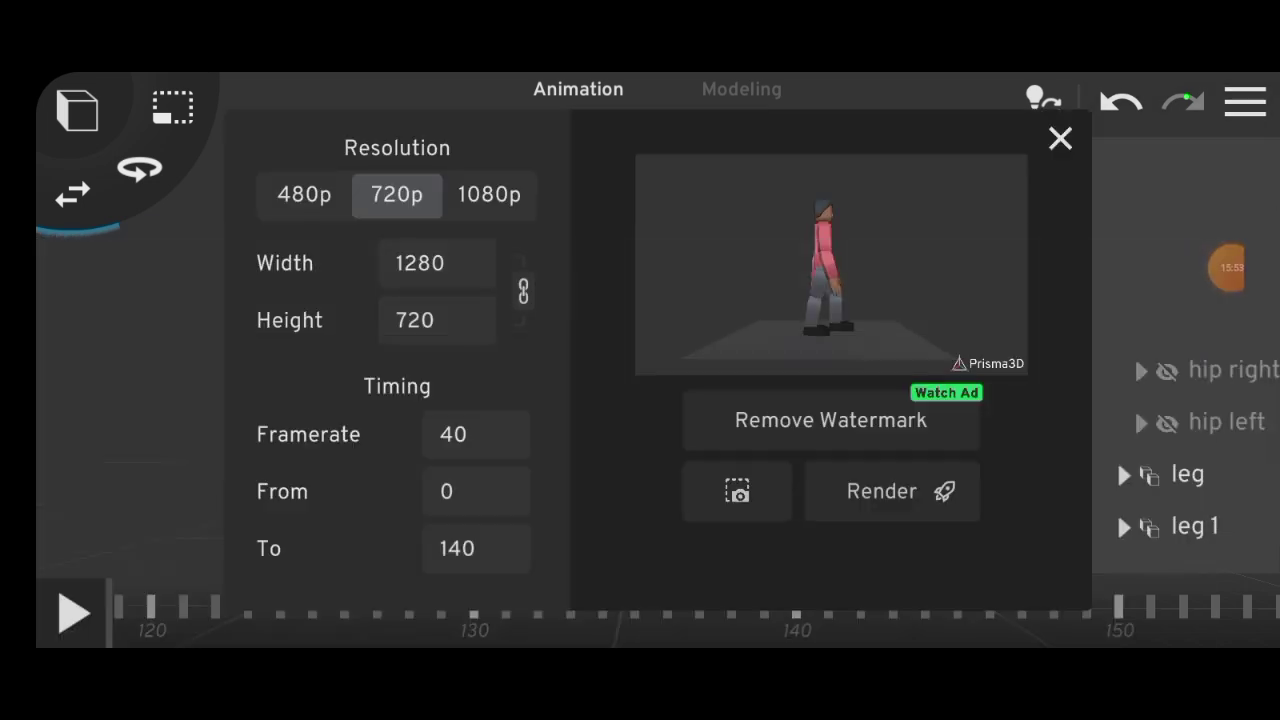
{"action": "left_click", "coordinate": [1060, 138]}
{"action": "left_click", "coordinate": [73, 612]}
{"action": "left_click", "coordinate": [70, 612]}
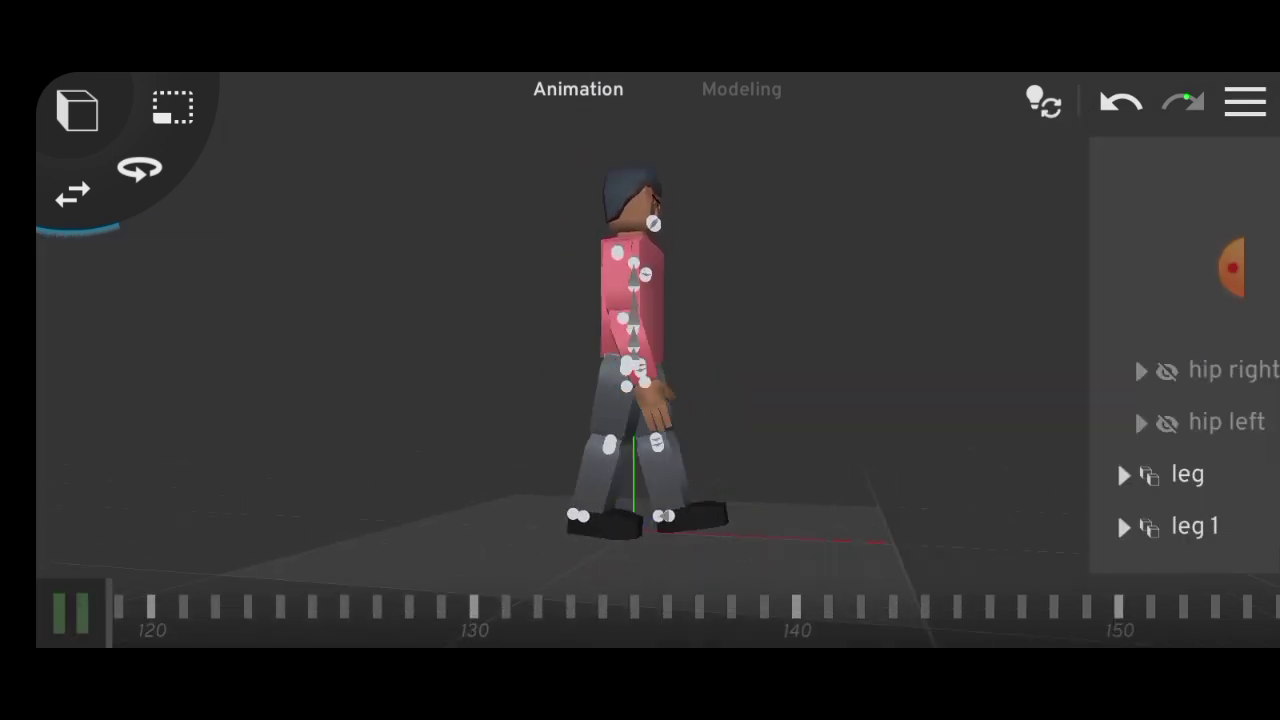